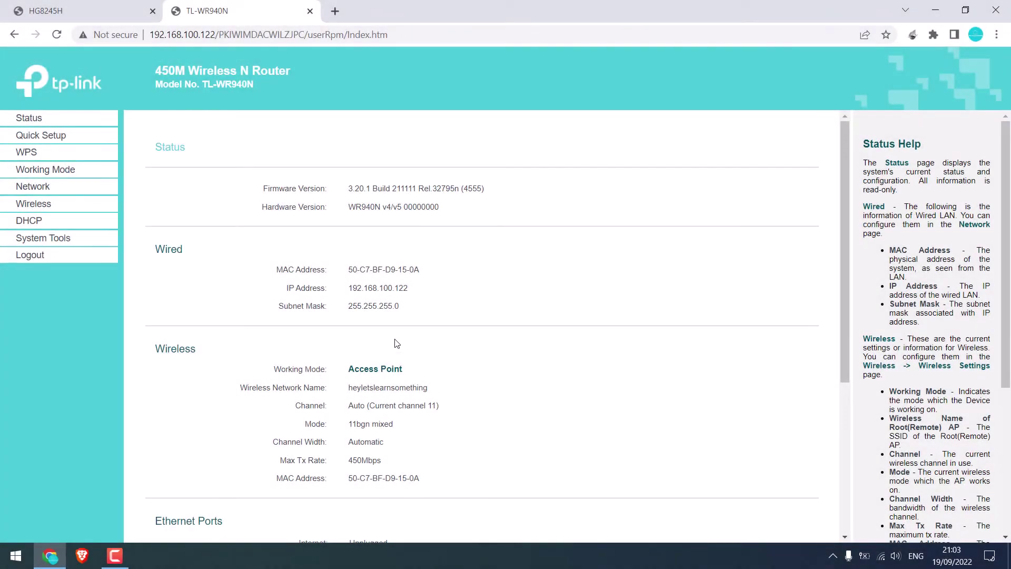
Step: Highlight the Access Point working mode and the heyletslearnsomething network name, then switch to the HG8245H tab
drag(348, 369, 452, 370)
drag(348, 388, 435, 395)
click(79, 10)
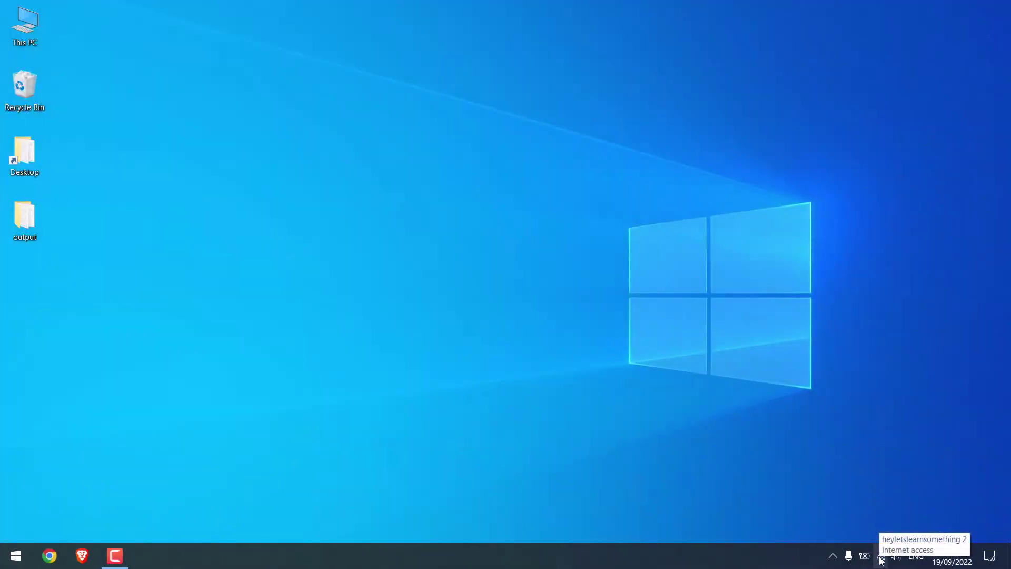
Step: Bring up the heyletslearnsomething Wi-Fi properties and scroll to its IP settings
click(881, 557)
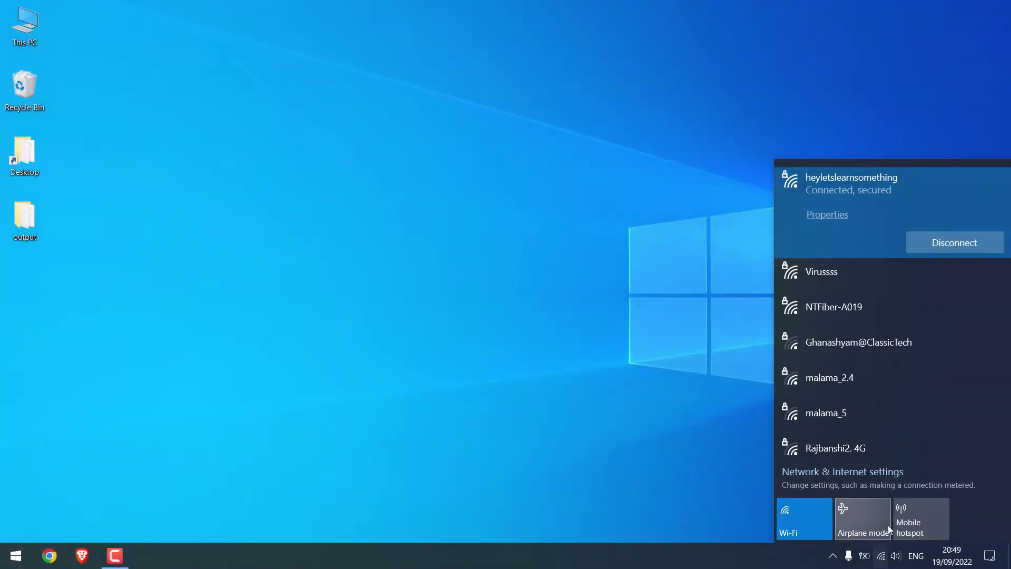
click(837, 269)
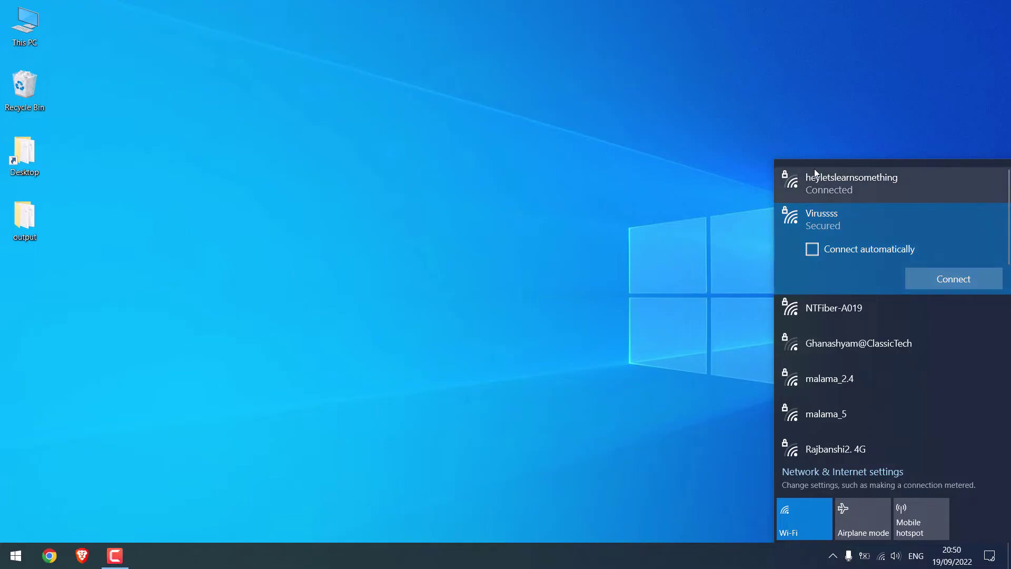
click(837, 182)
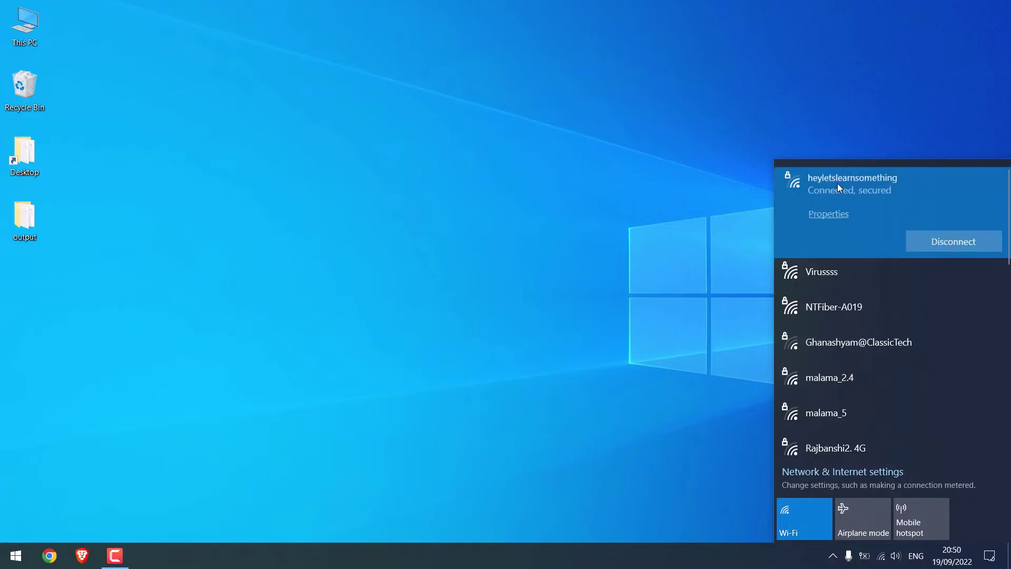
click(829, 215)
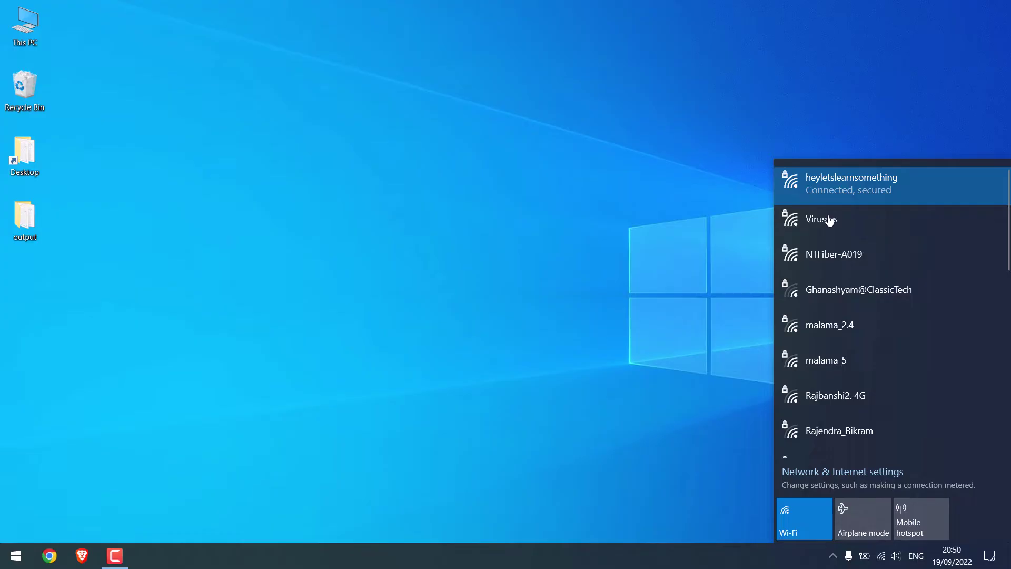
scroll(453, 307, down, 8)
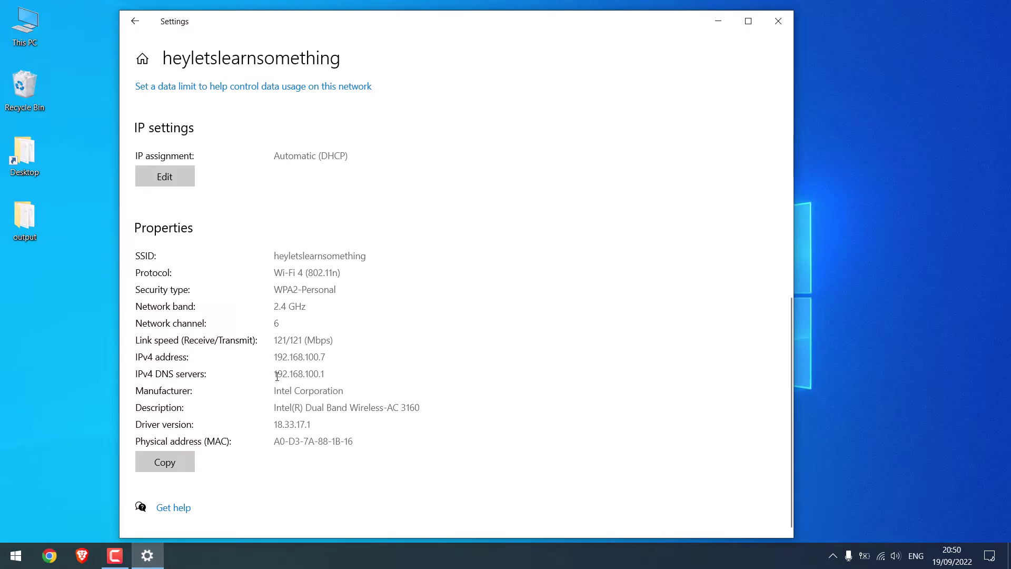
Step: Copy the DNS server address 192.168.100.1 from Settings and minimize the window
drag(277, 376, 325, 374)
right_click(316, 377)
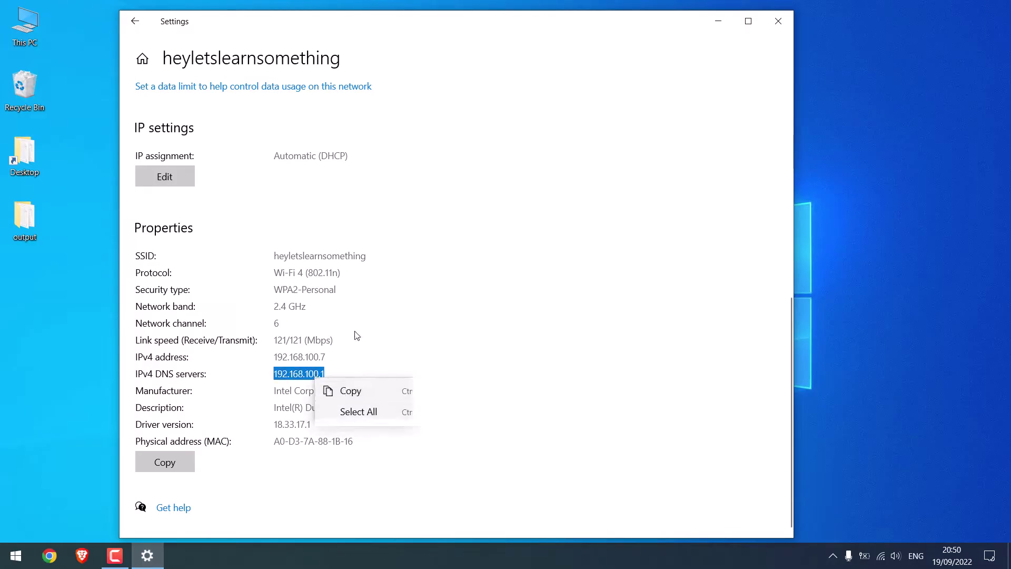
click(350, 391)
click(147, 554)
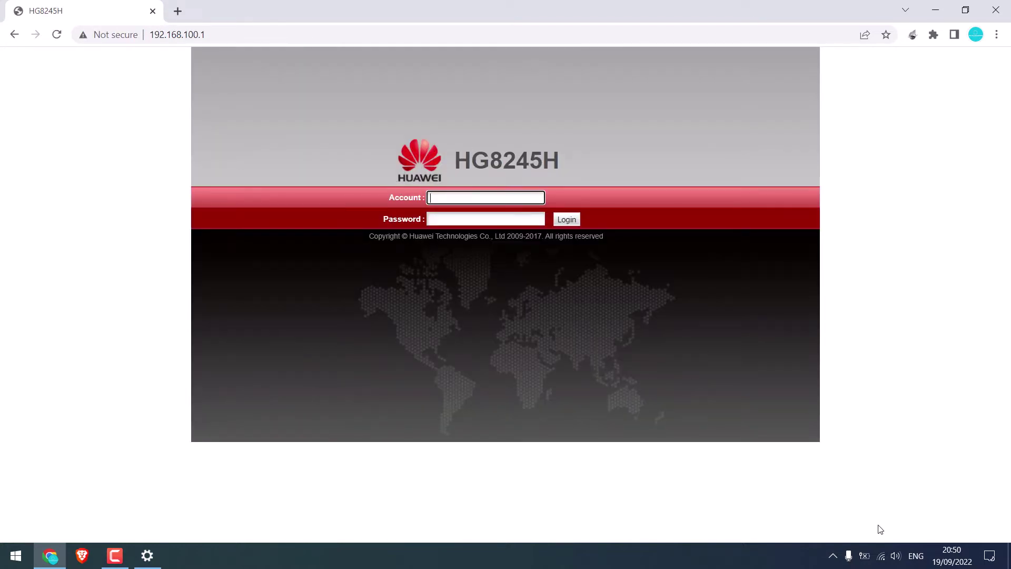
Step: Try loading 192.168.0.1 in a new Chrome tab, which times out, then reopen the Wi-Fi list
click(879, 557)
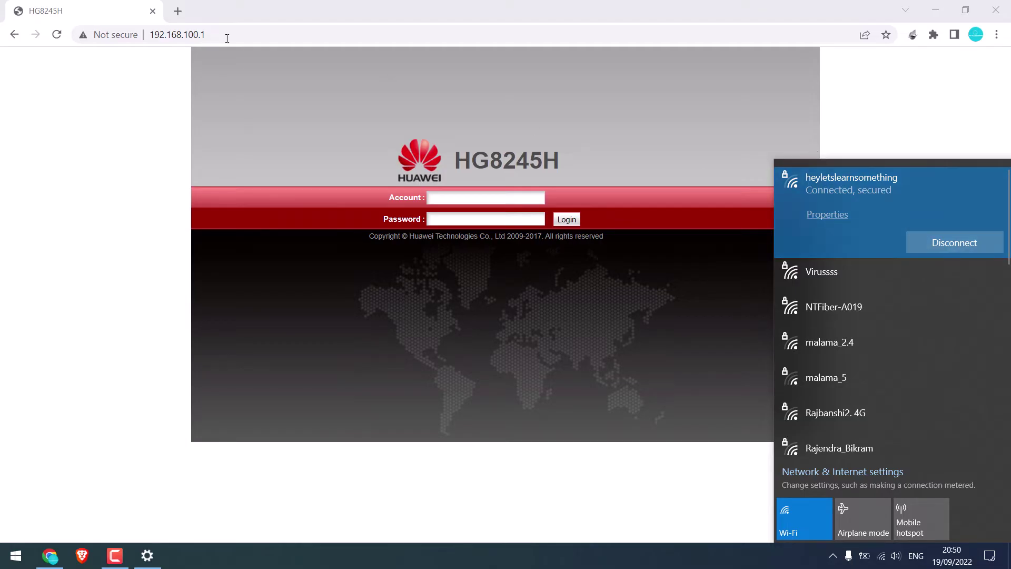
click(178, 11)
text(192)
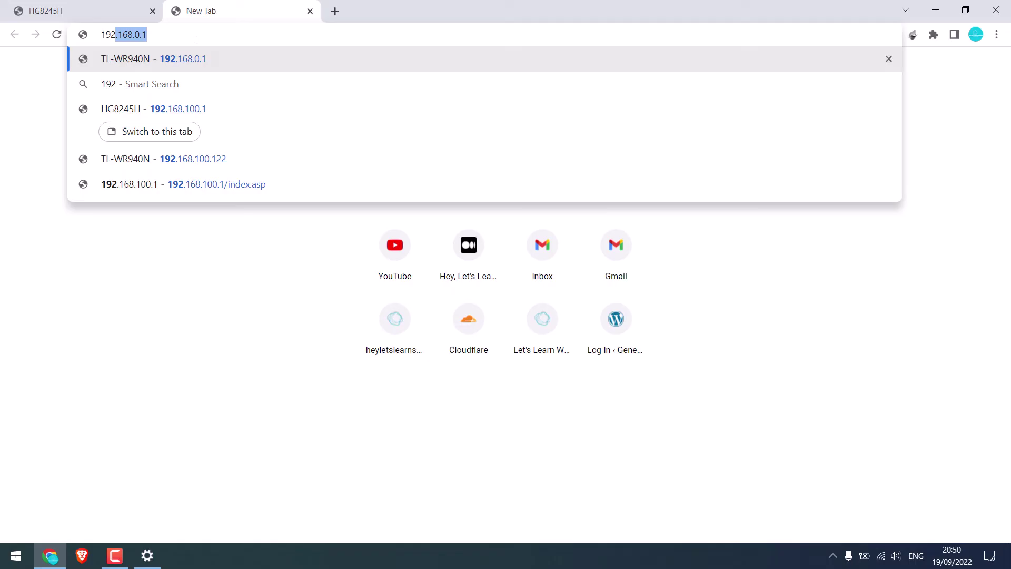
text(.168.0.1)
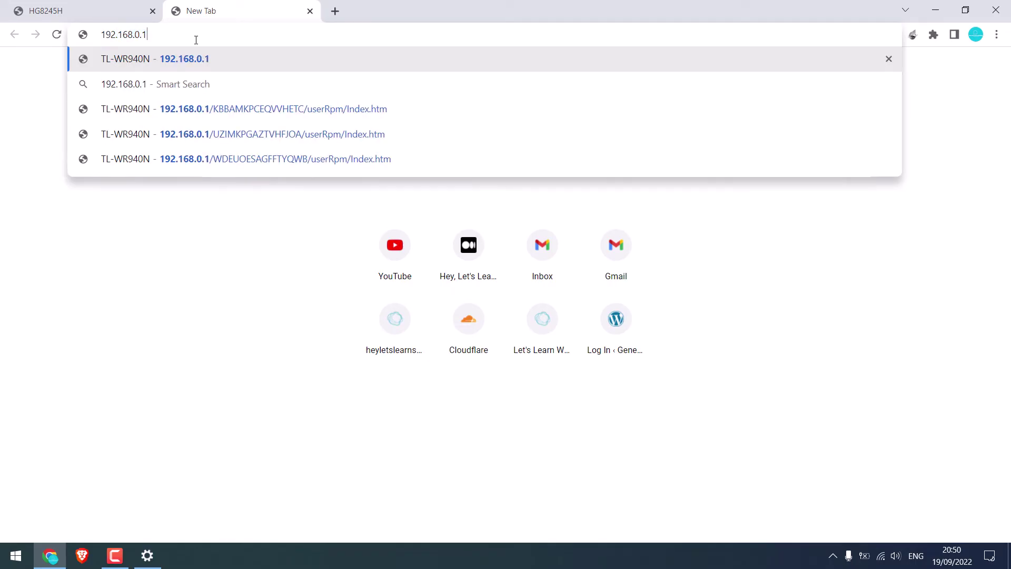
key(Return)
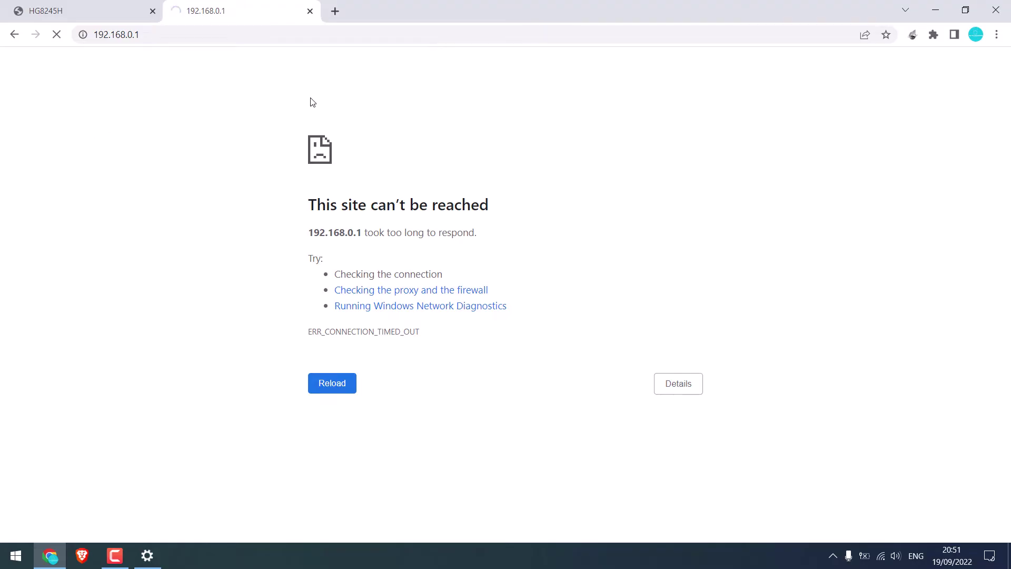
click(882, 556)
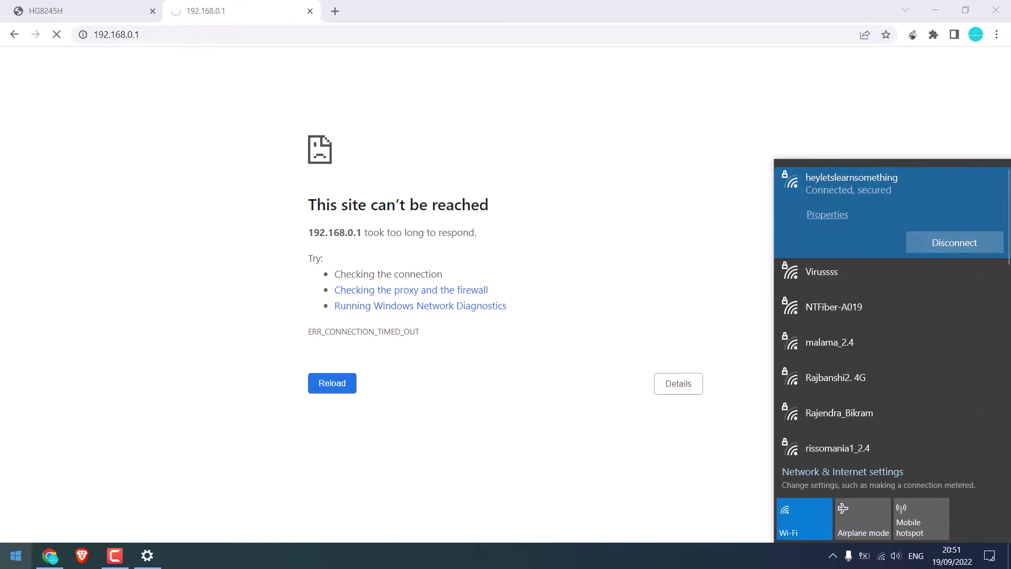
Step: Go through Control Panel's Network and Sharing Center to the Wi-Fi adapter's TCP/IPv4 protocol
click(16, 555)
text(control)
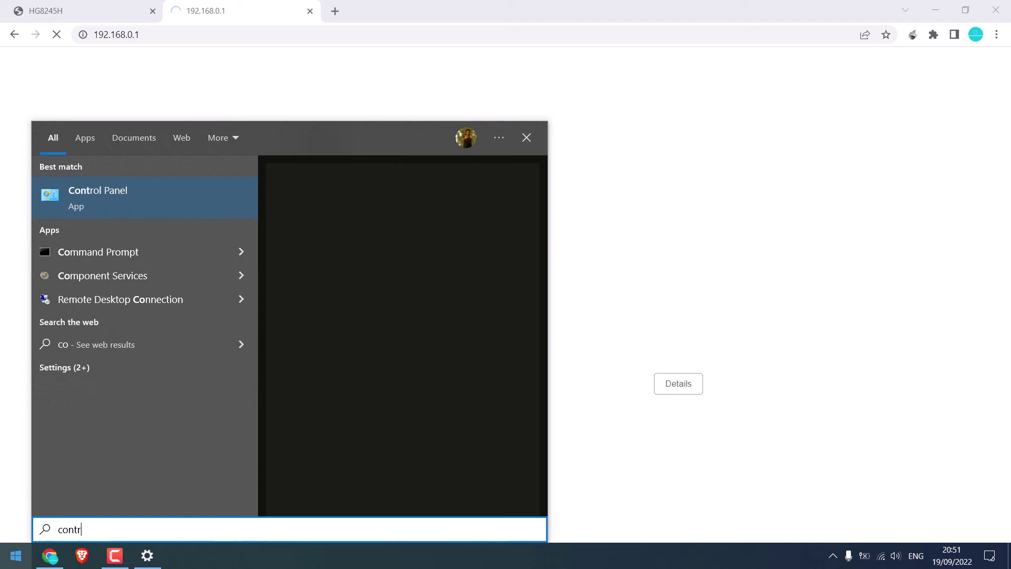
click(124, 216)
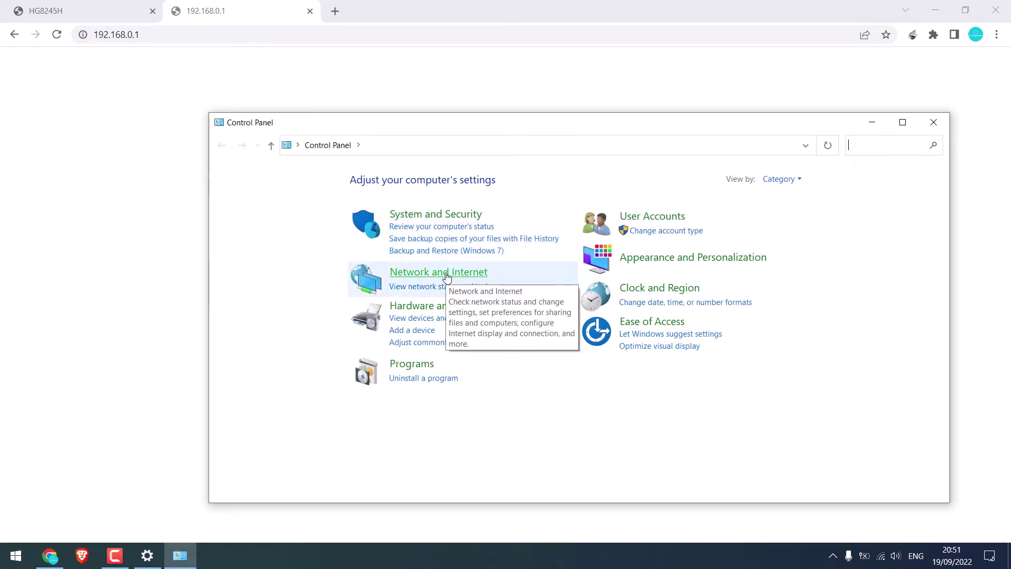
click(447, 273)
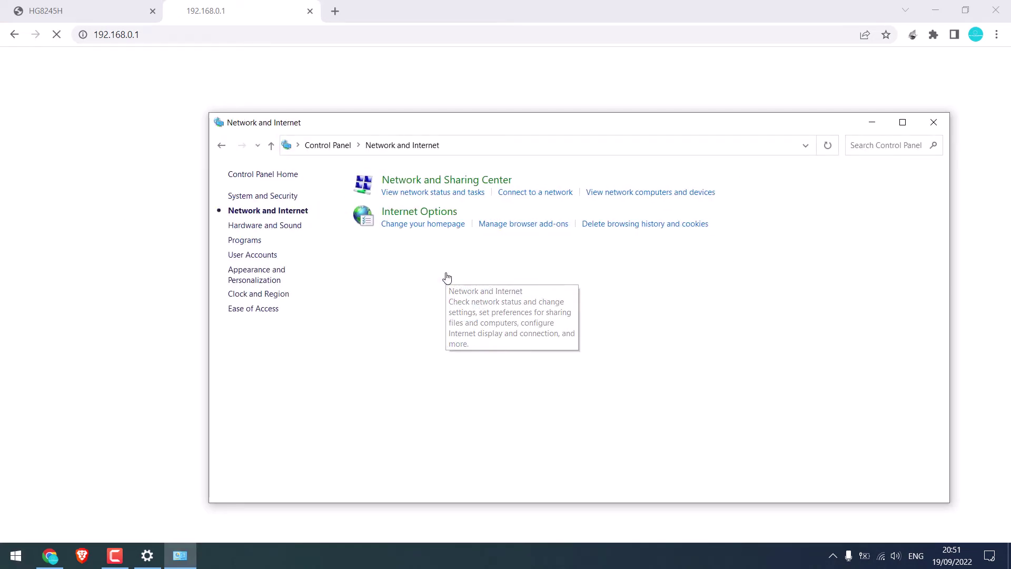
click(463, 180)
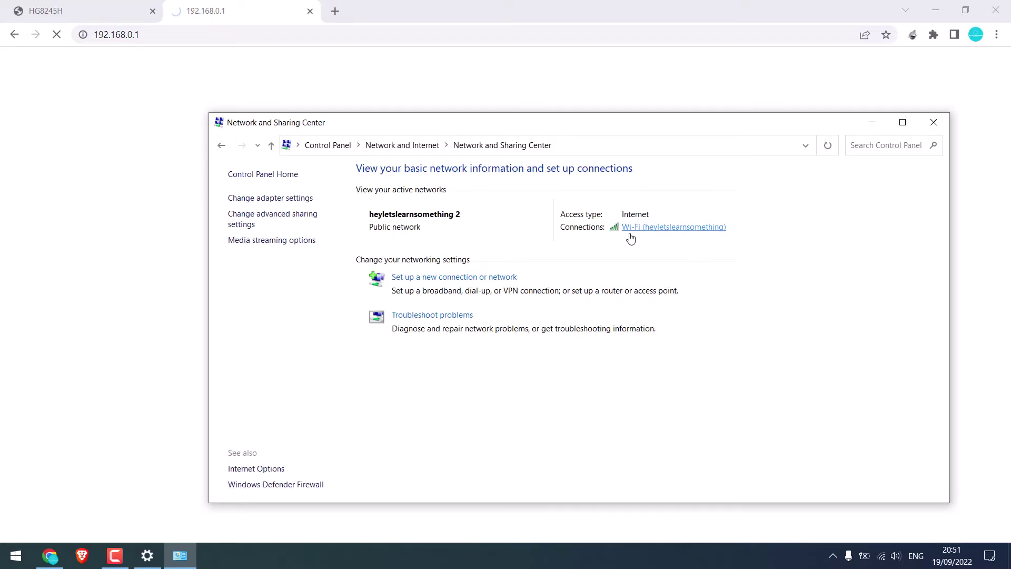
click(672, 227)
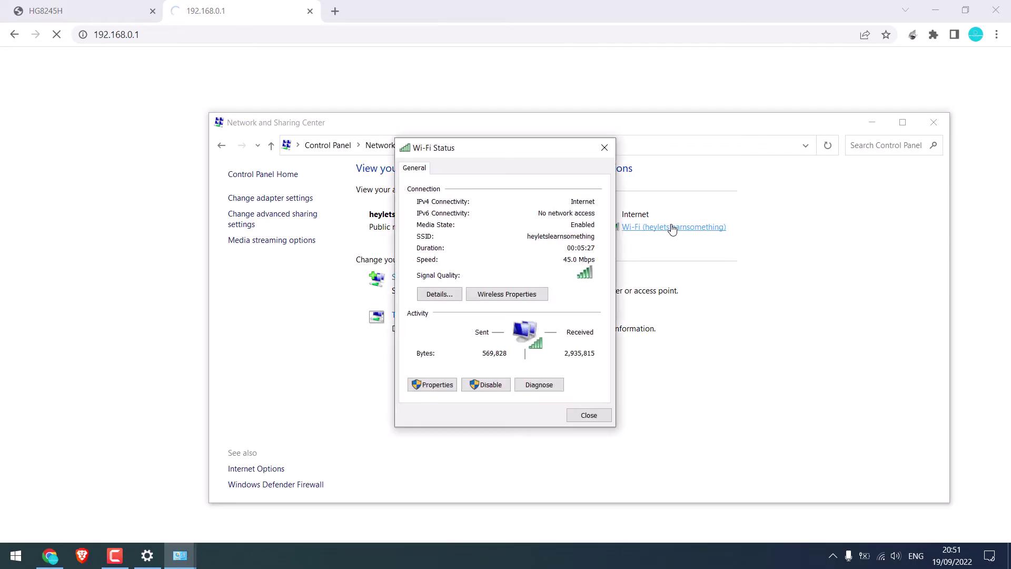
click(435, 387)
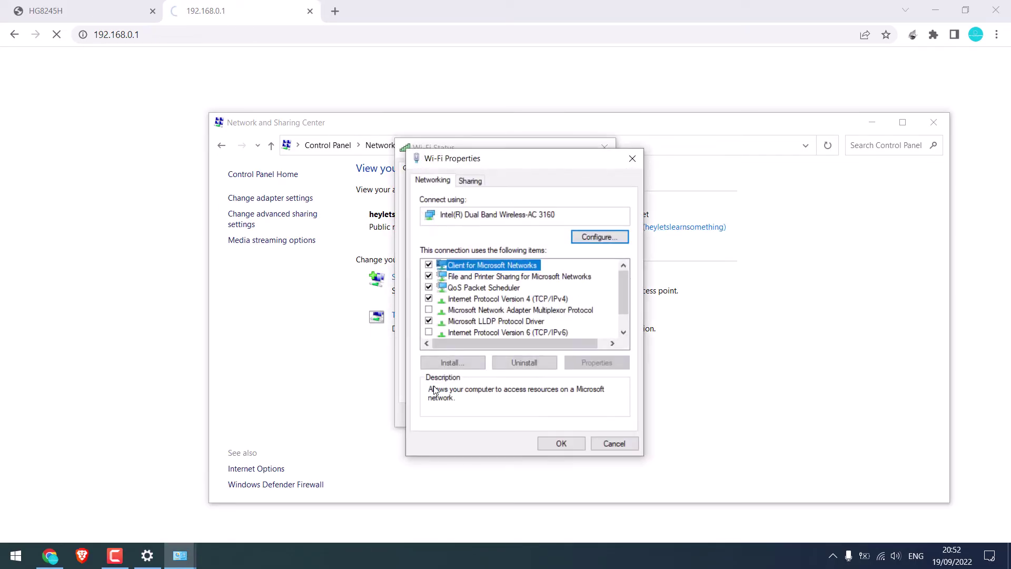
click(509, 299)
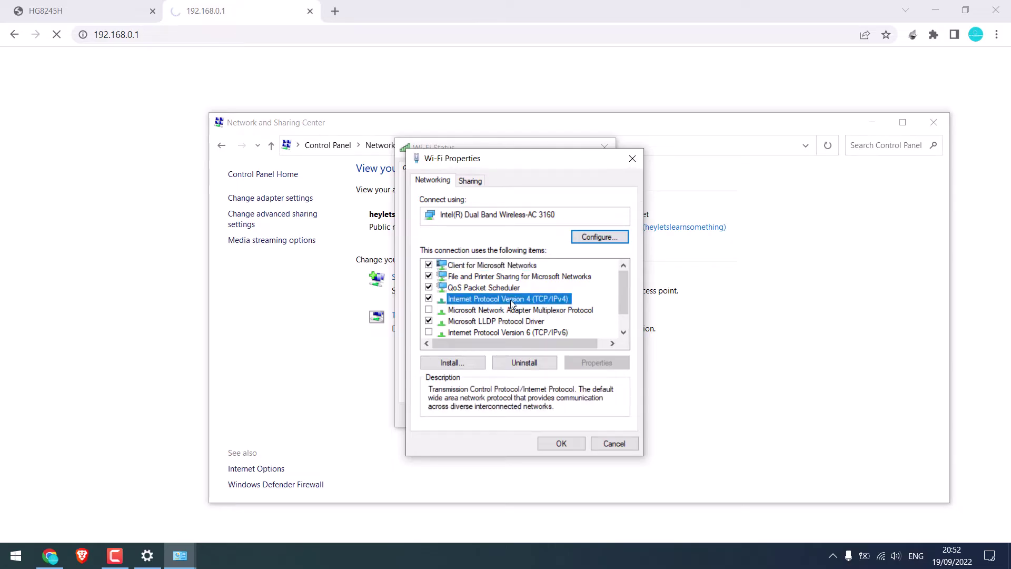
Step: Set static IP 192.168.0.100, mask 255.255.255.0, gateway 192.168.0.1 on the Wi-Fi adapter
double_click(503, 300)
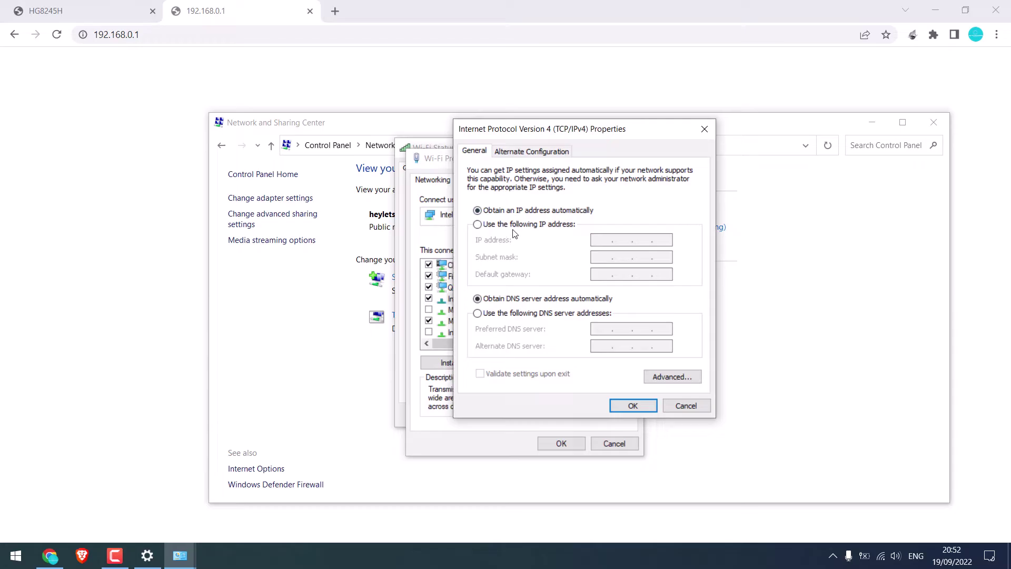
click(478, 225)
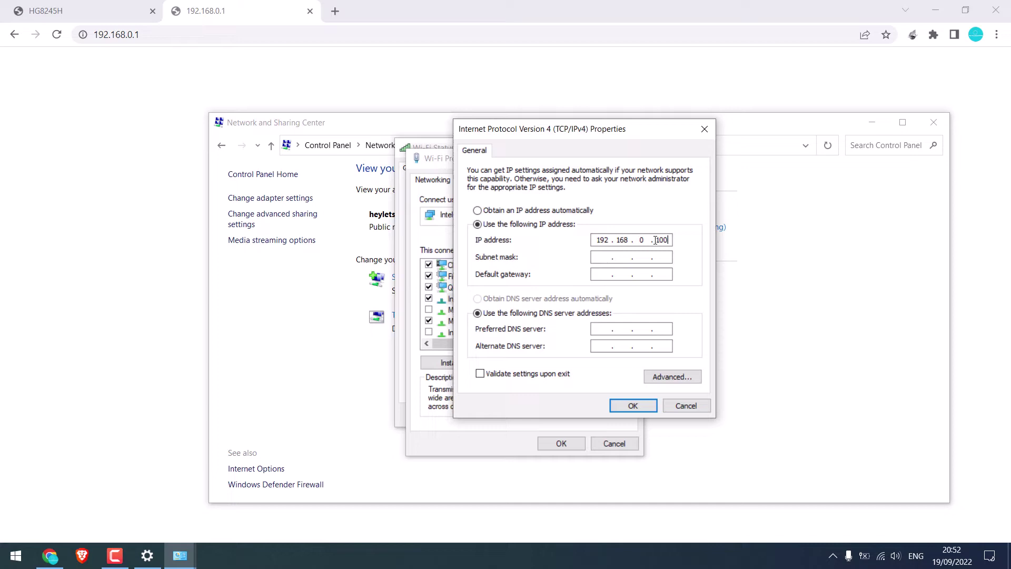
click(603, 256)
click(224, 11)
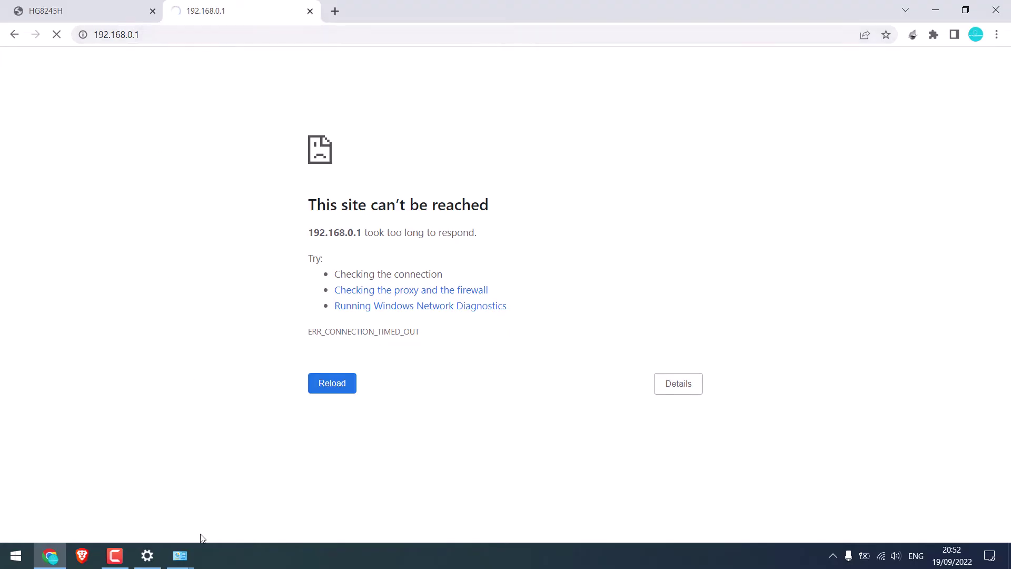
click(180, 562)
click(258, 487)
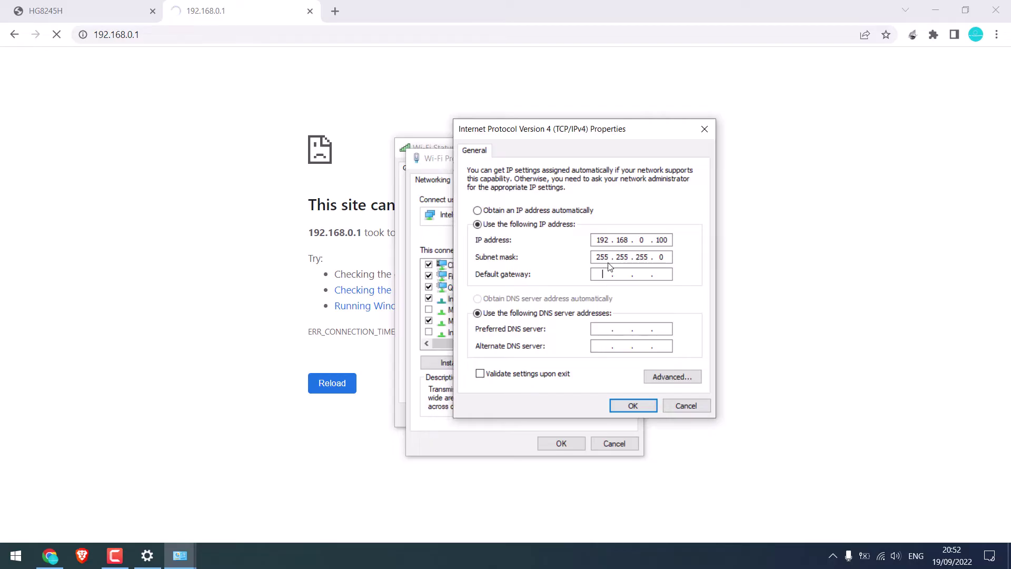
text(192 . 168 . 0 . 1)
click(644, 407)
Step: Confirm the adapter changes and load the TP-Link login page at 192.168.0.1
click(560, 444)
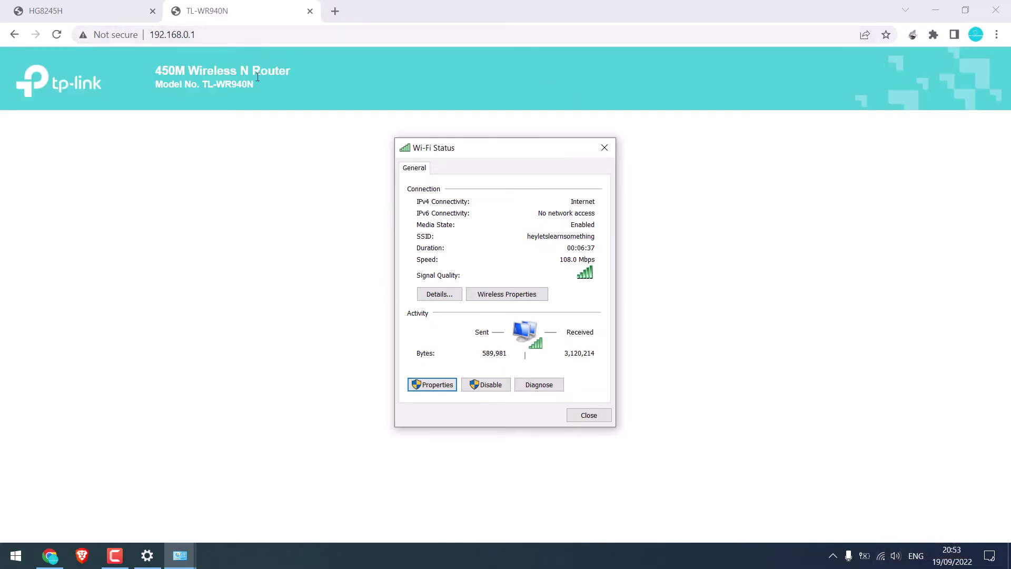
click(196, 41)
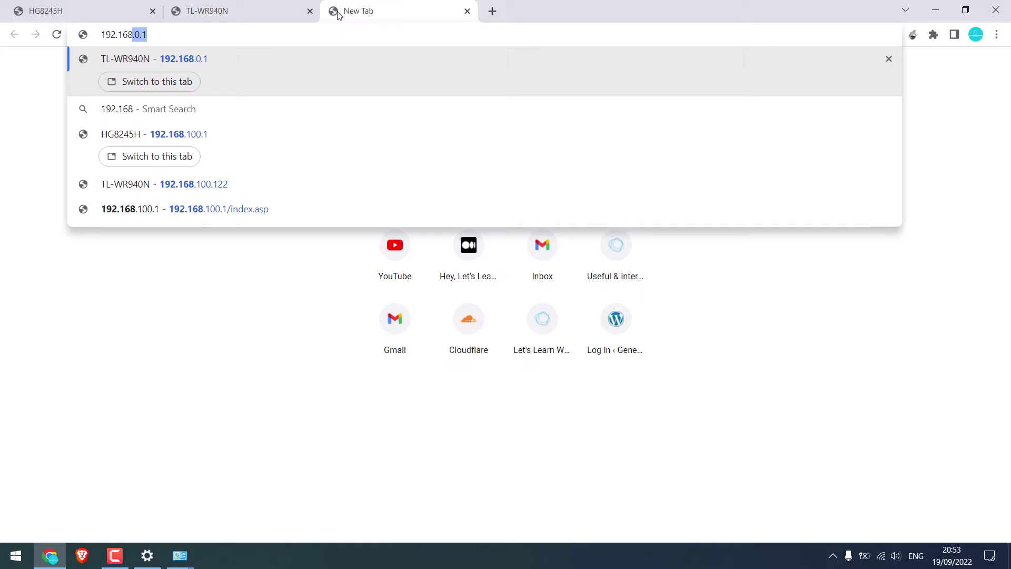
key(Return)
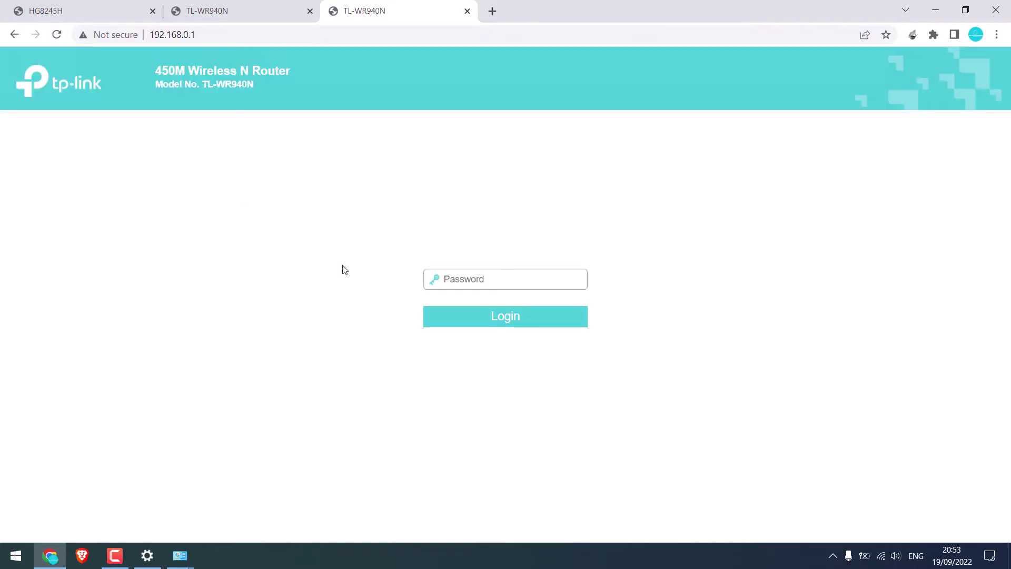
Step: Close the duplicate TL-WR940N tab, reload the now-unreachable Huawei page, and return to the TP-Link tab
click(275, 6)
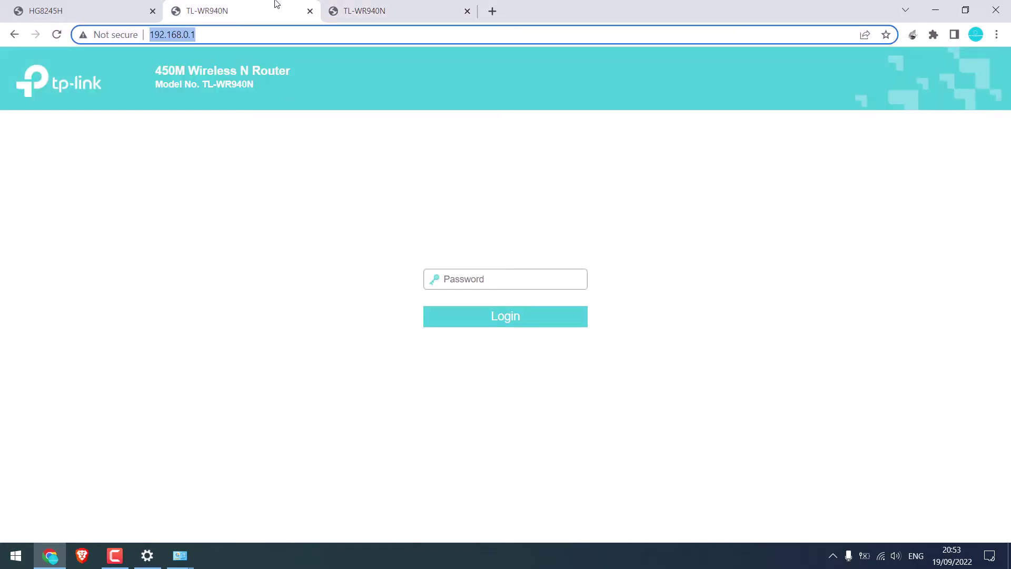
click(308, 11)
click(74, 7)
click(195, 41)
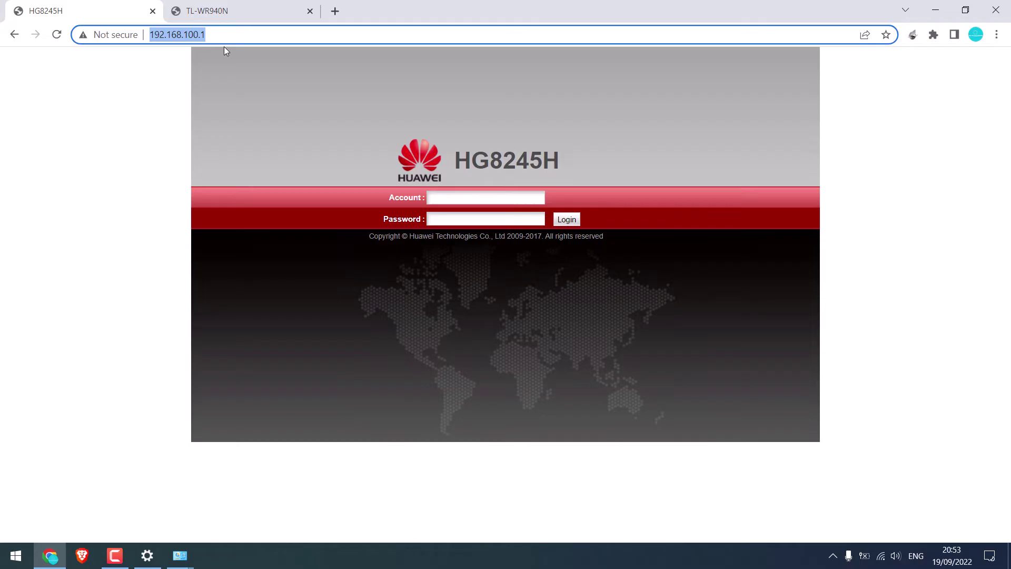
key(Return)
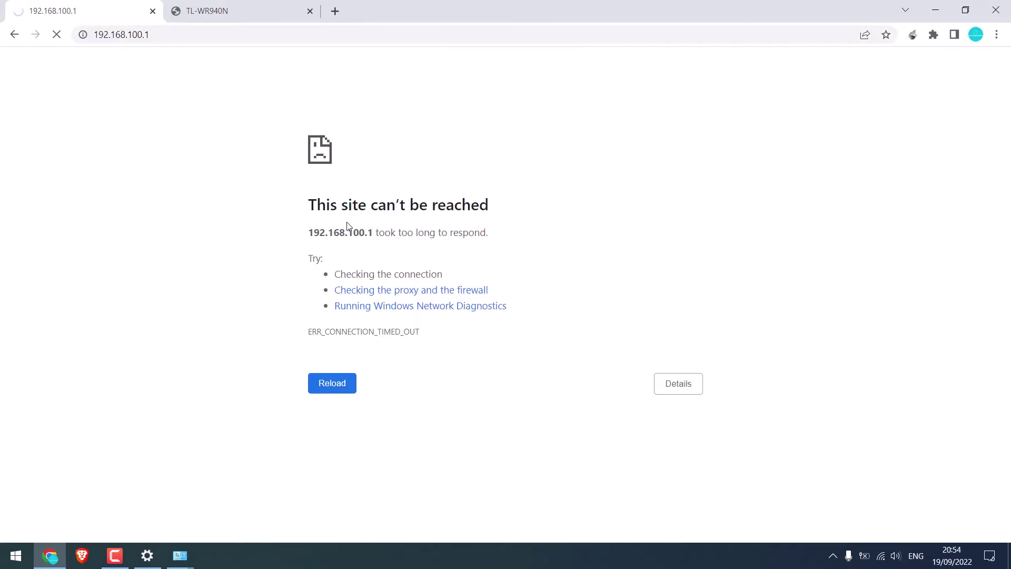
click(262, 6)
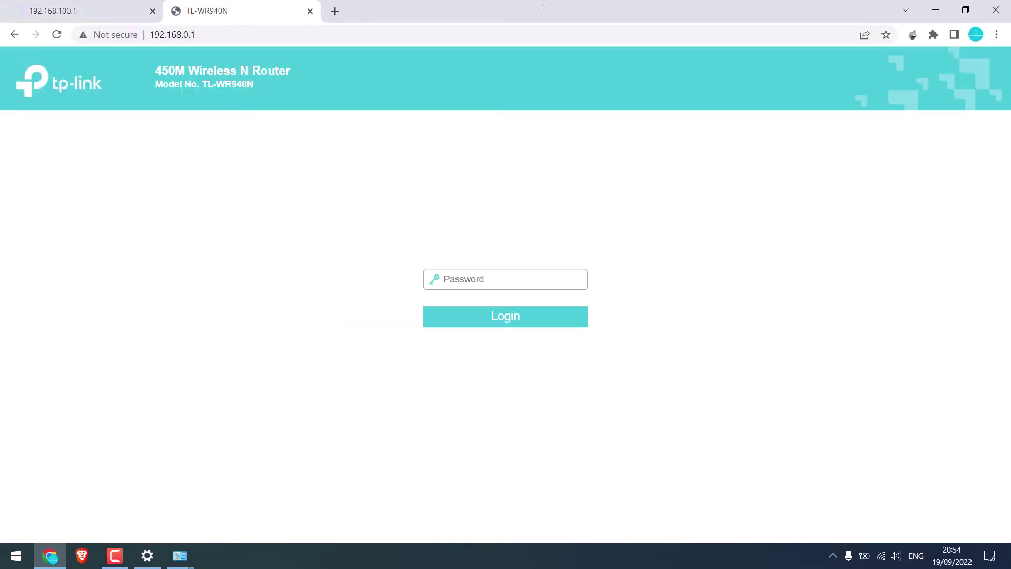
Step: Log in to the TL-WR940N with the admin password and view DHCP Settings, showing the server disabled
click(522, 281)
text(admi)
key(Return)
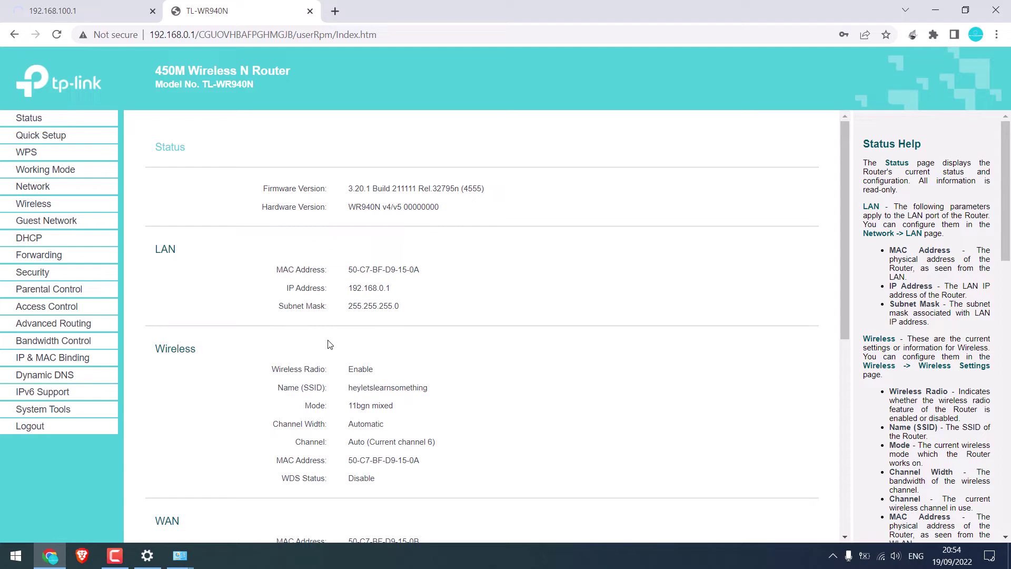
click(42, 242)
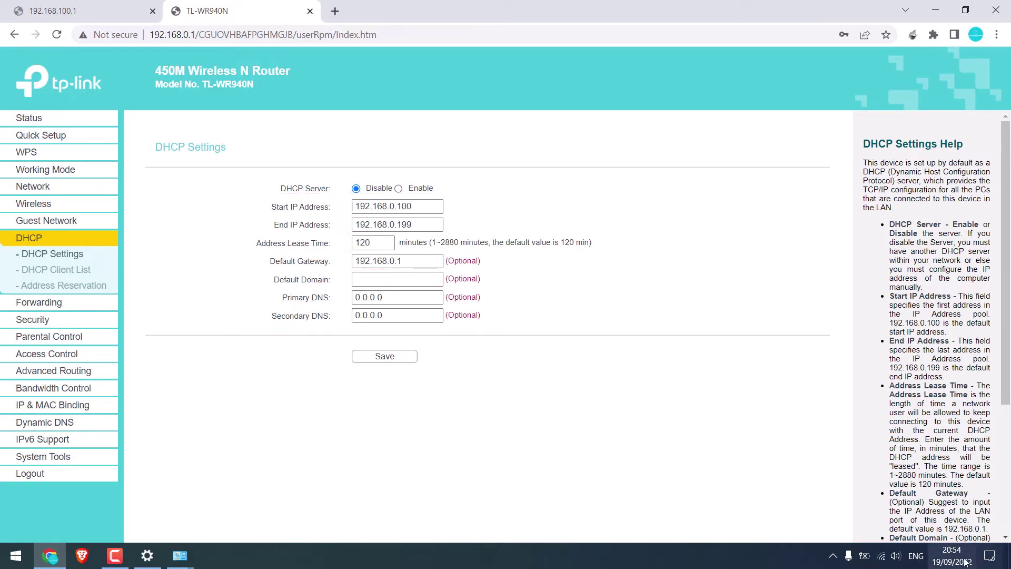
click(881, 557)
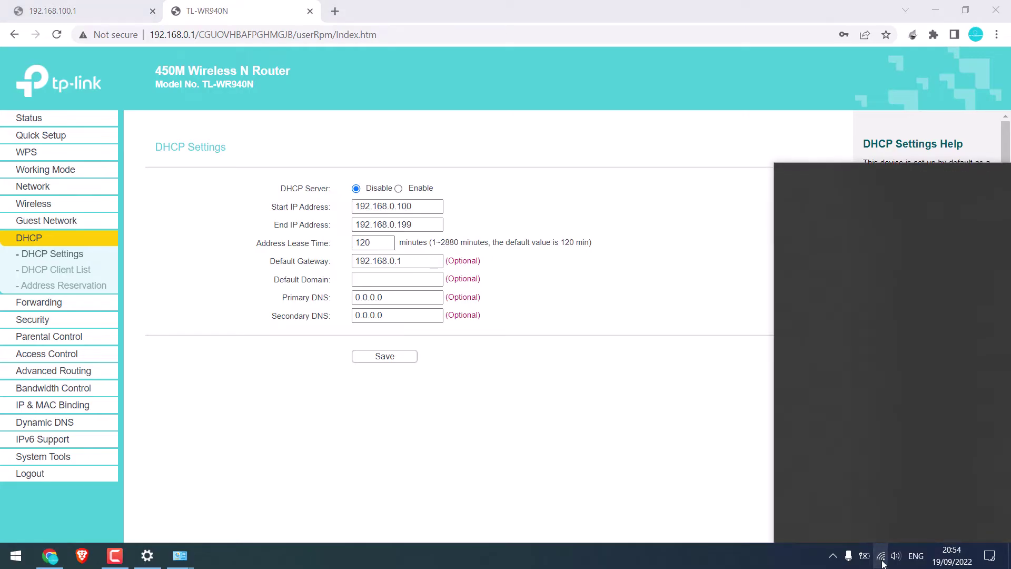
click(571, 328)
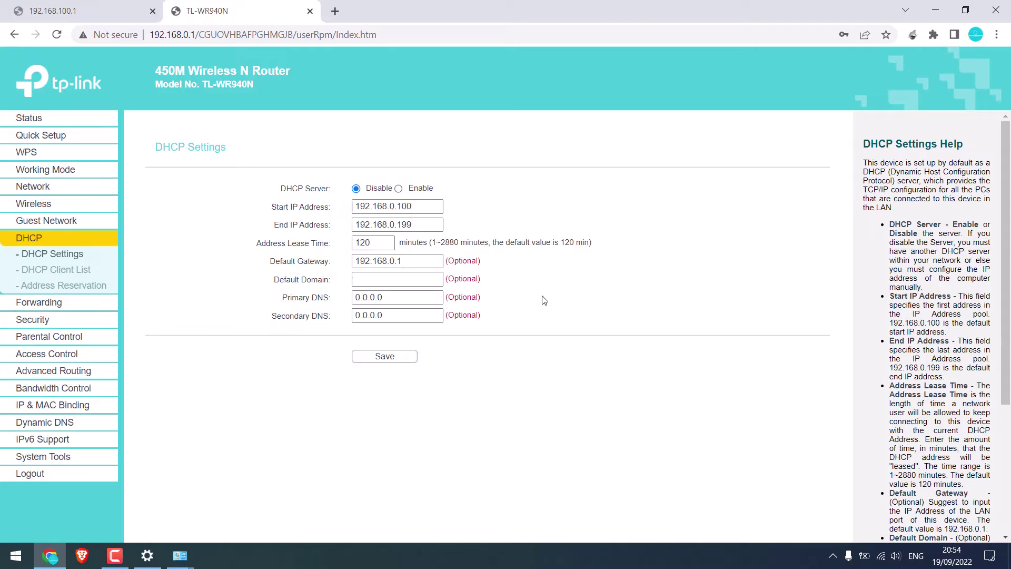
Step: Change the working mode to Access Point, save, and confirm the router reboot
click(54, 172)
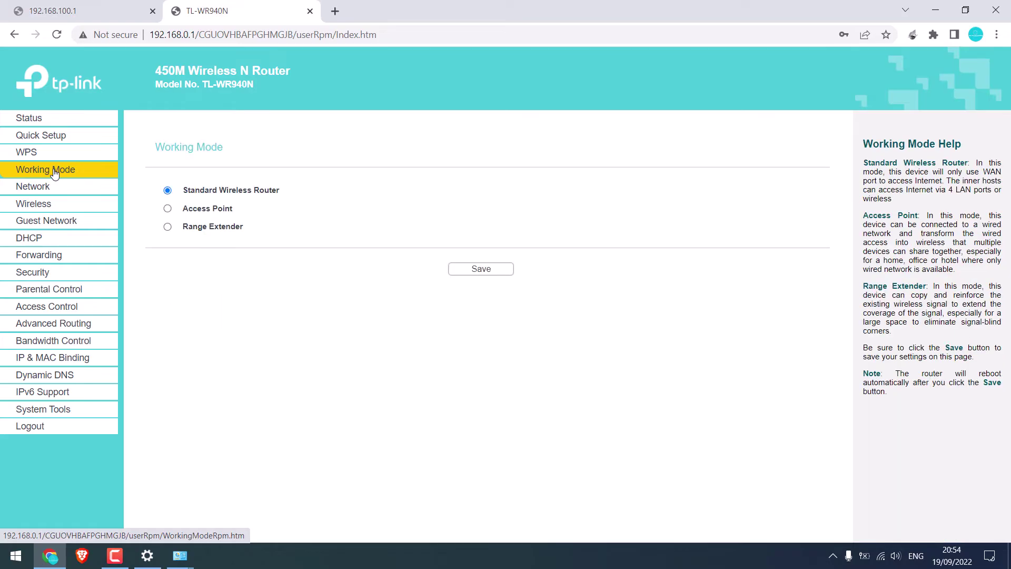
click(487, 271)
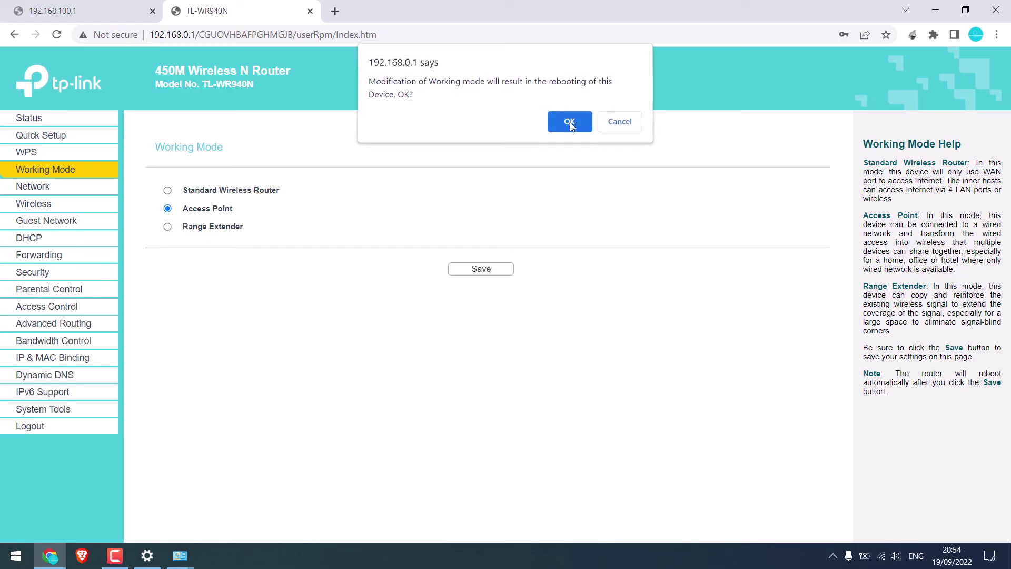
click(570, 122)
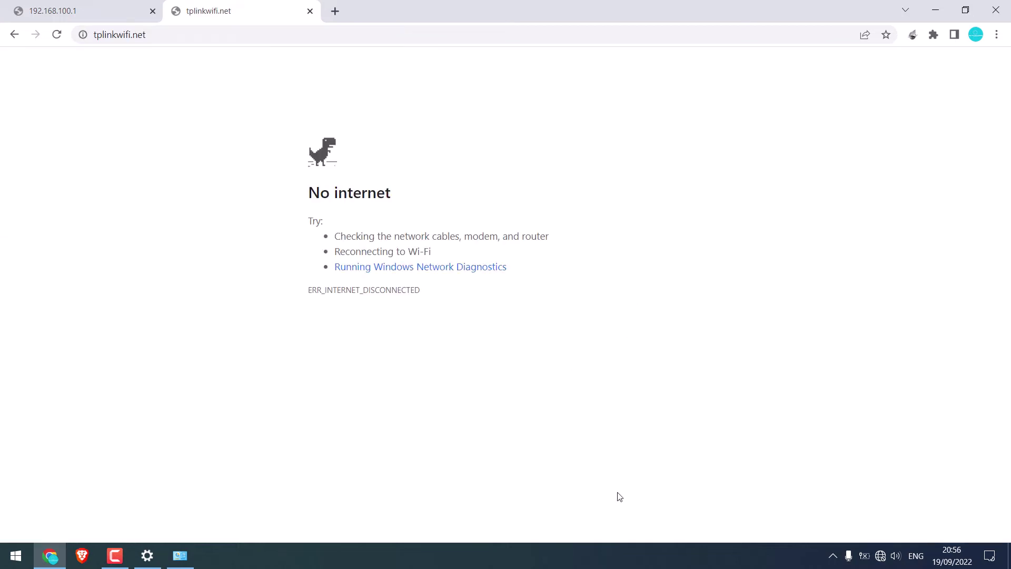
Step: Close the dead tplinkwifi.net tab and reconnect to the heyletslearnsomething Wi-Fi network
click(310, 11)
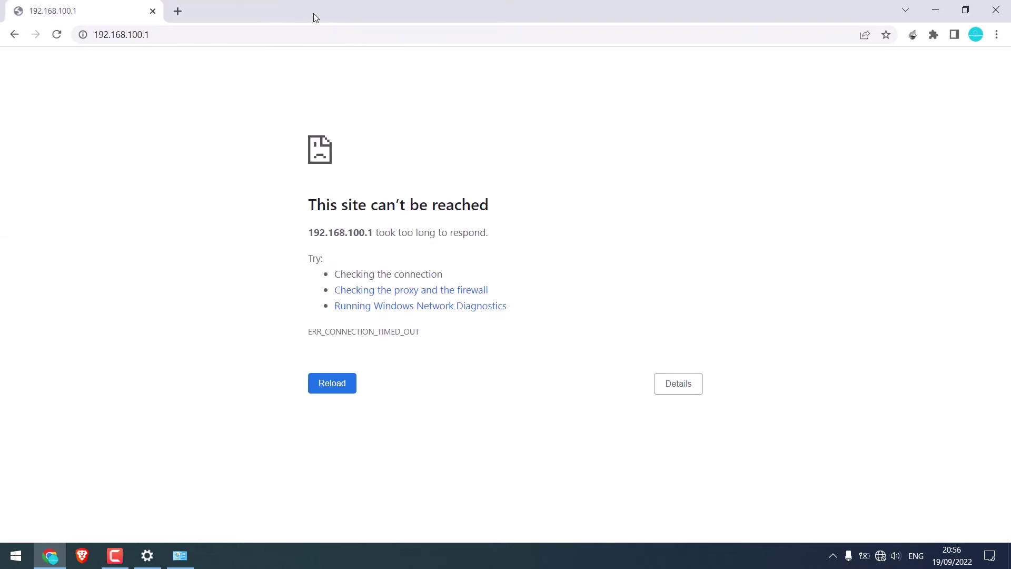
click(880, 556)
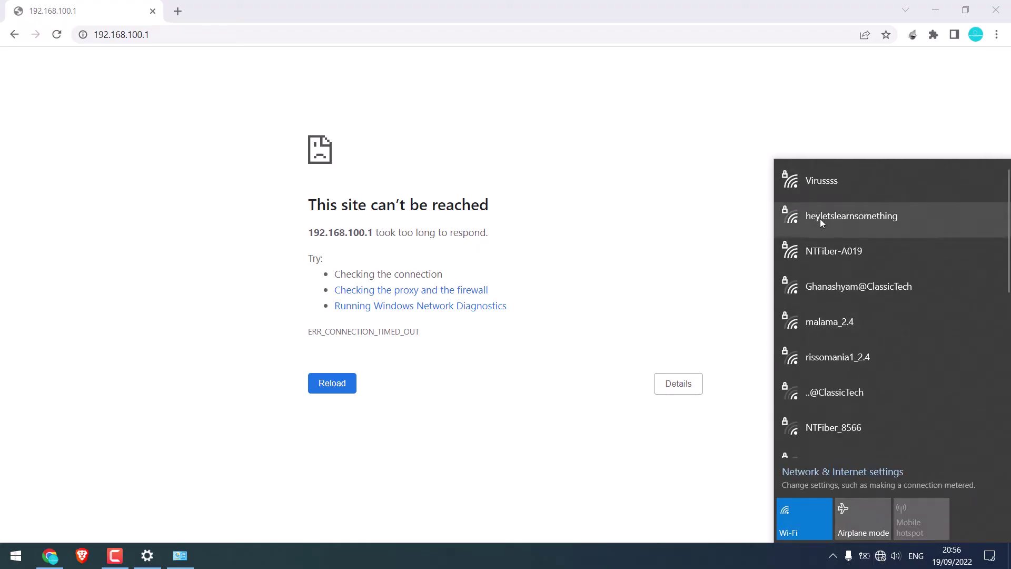
click(813, 219)
click(946, 274)
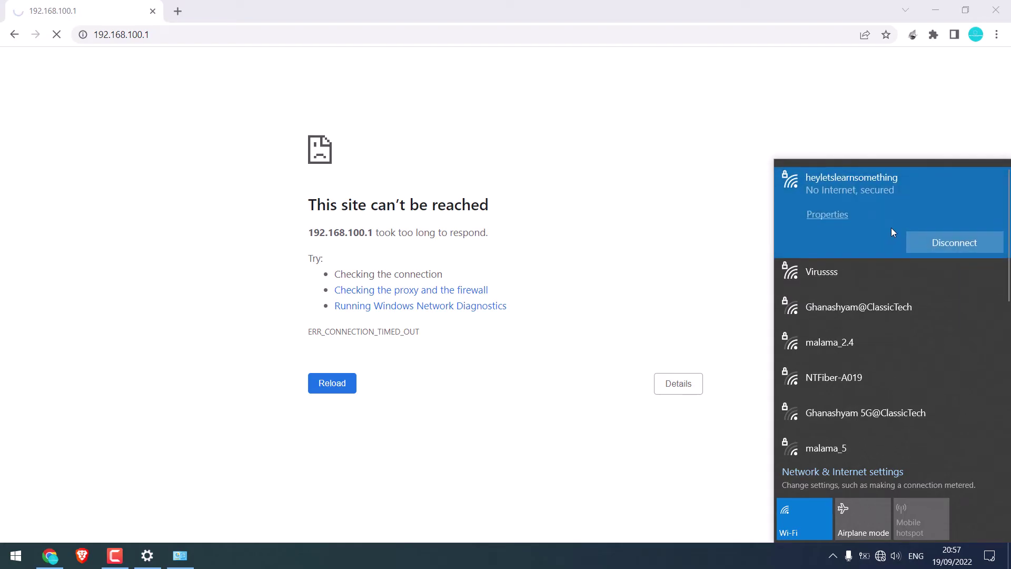
Step: Copy the Wi-Fi connection's IPv4 address 192.168.0.100 from its network properties
click(827, 216)
scroll(316, 421, down, 5)
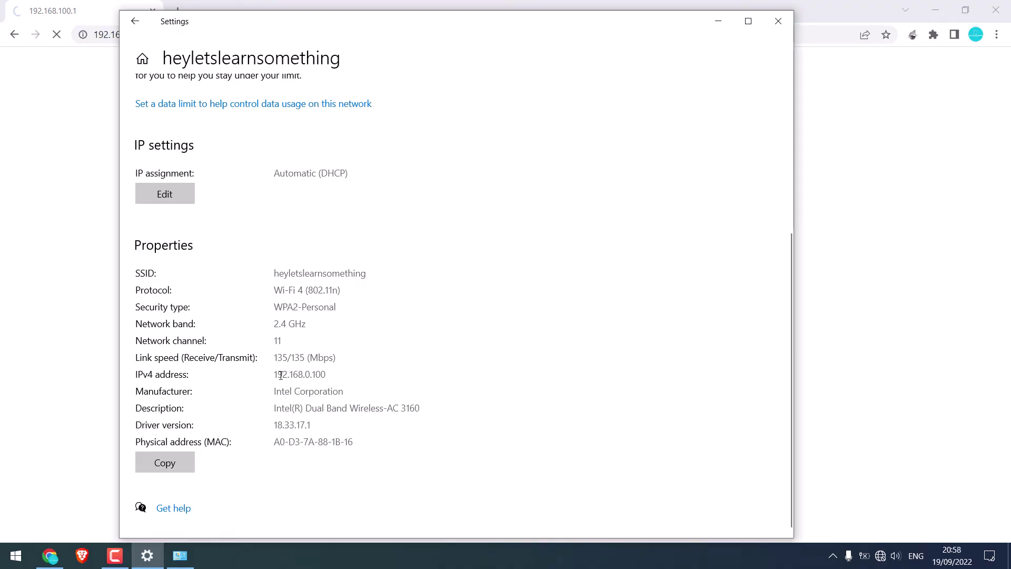
drag(274, 375, 349, 375)
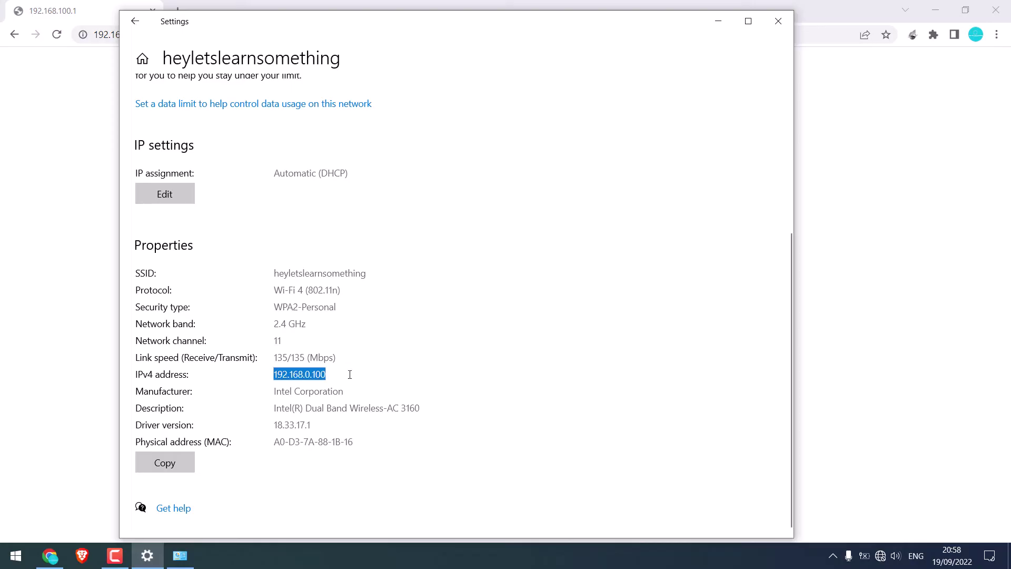
right_click(321, 375)
click(348, 388)
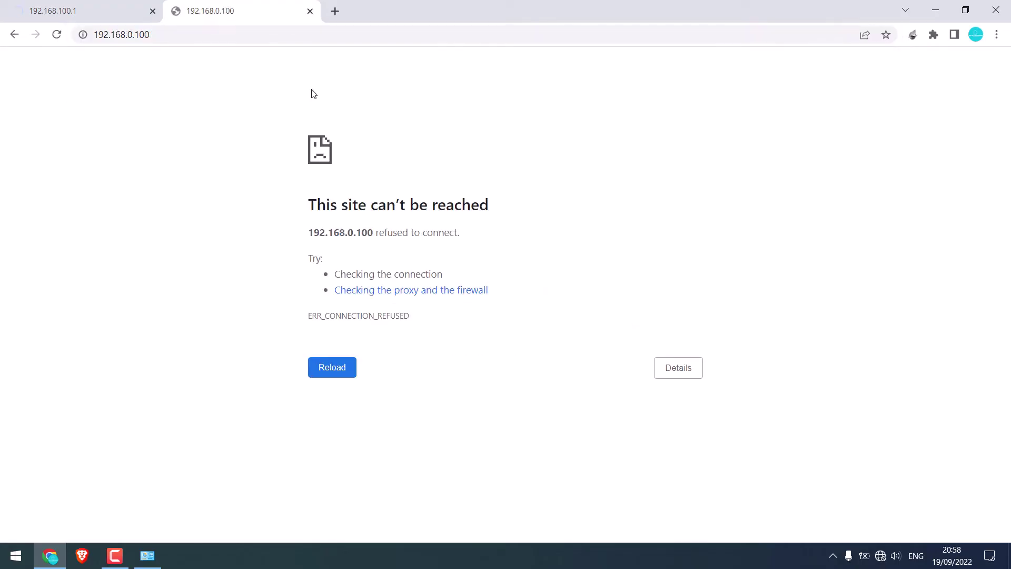
Step: Change the Wi-Fi adapter's IPv4 from fixed 192.168.0.100 to obtain an IP address automatically
click(147, 555)
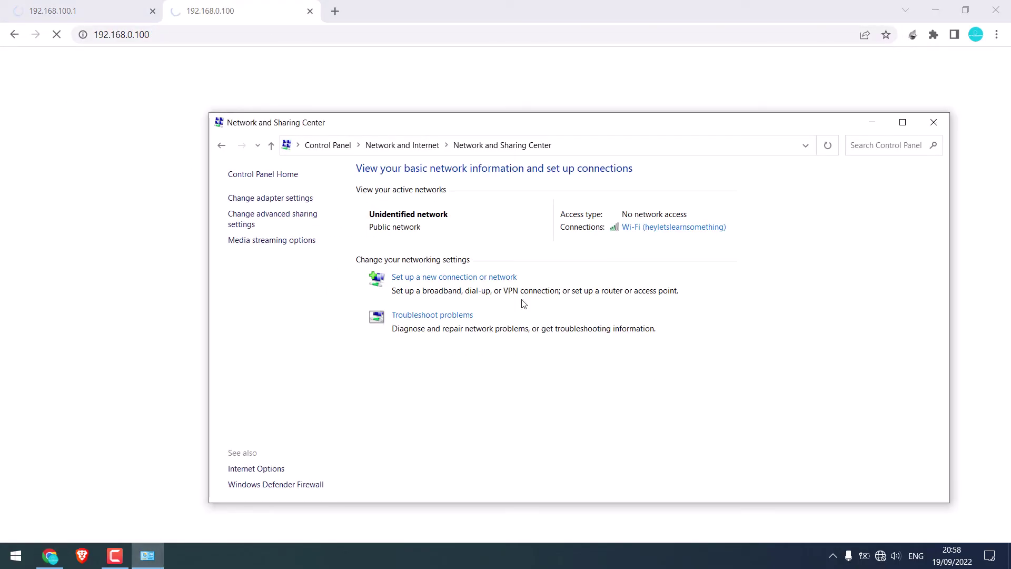
click(648, 231)
click(437, 385)
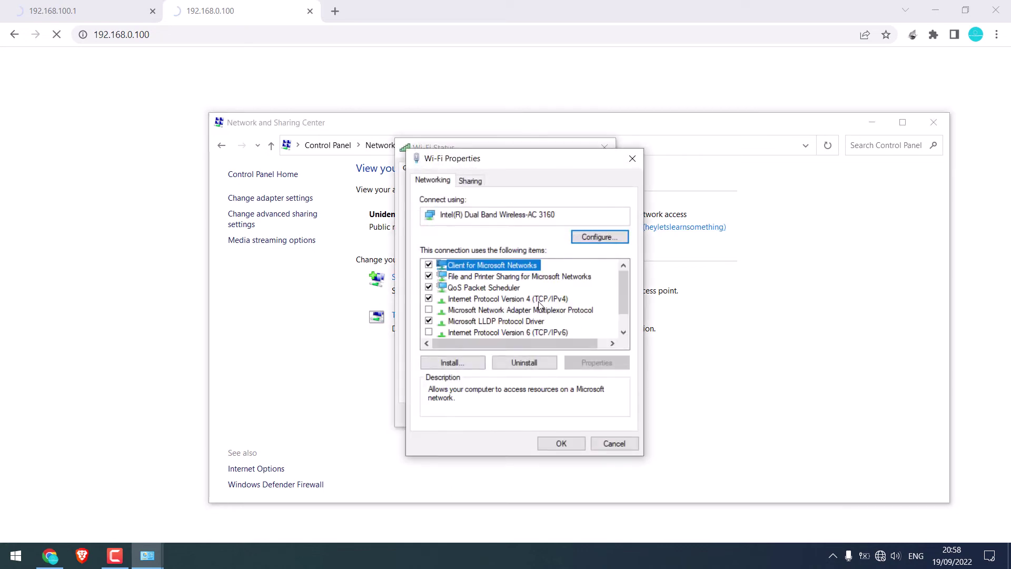
click(532, 298)
double_click(510, 298)
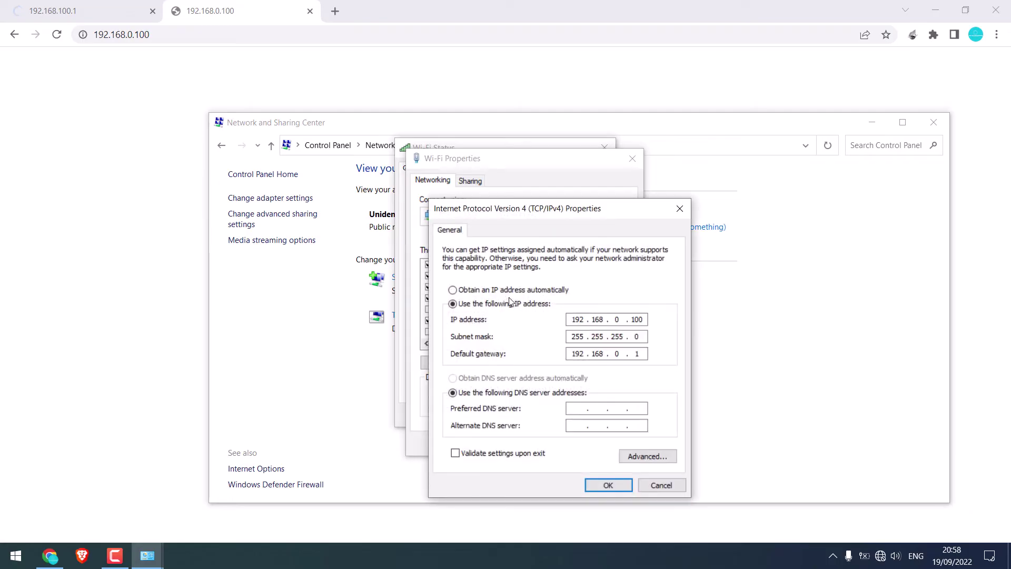
click(453, 290)
click(614, 486)
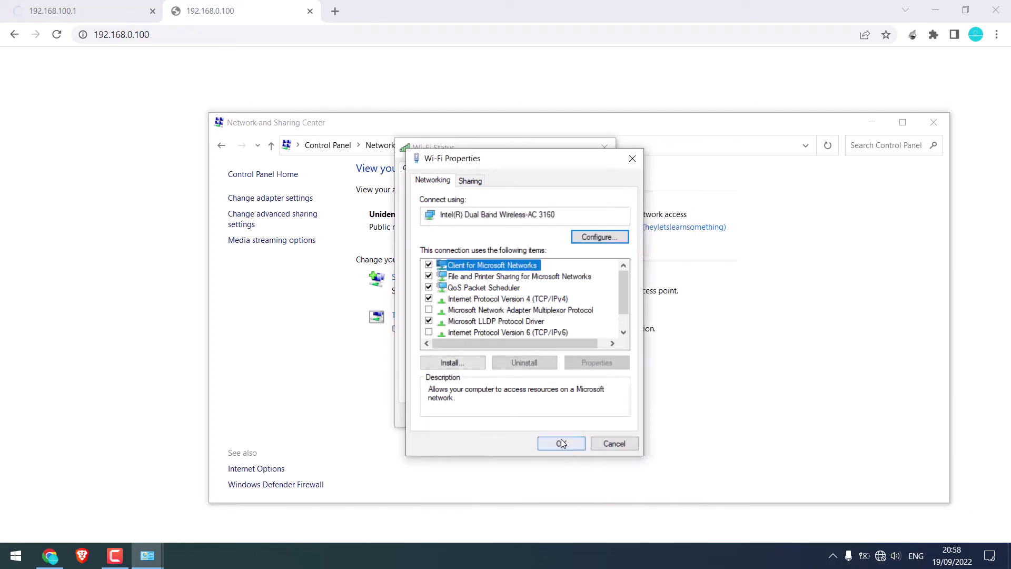
Step: Close the Wi-Fi dialogs, check the connection status, and close Network and Sharing Center
click(561, 442)
click(603, 416)
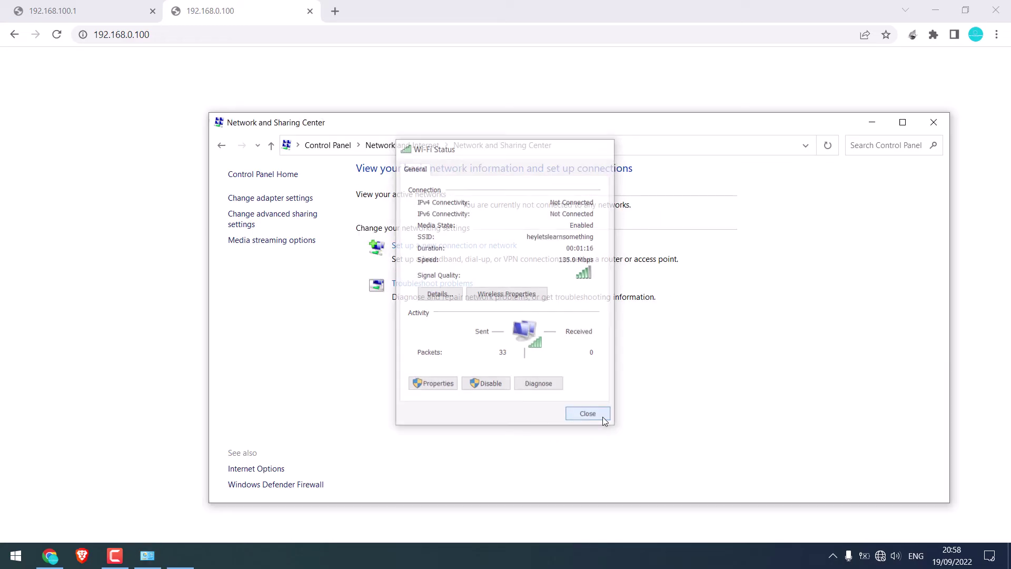
click(880, 559)
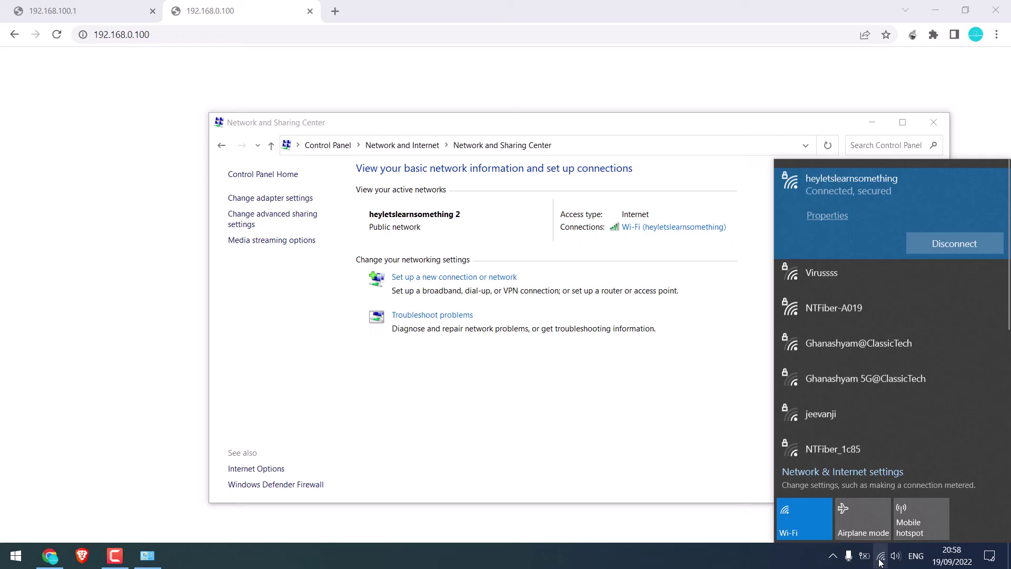
click(681, 332)
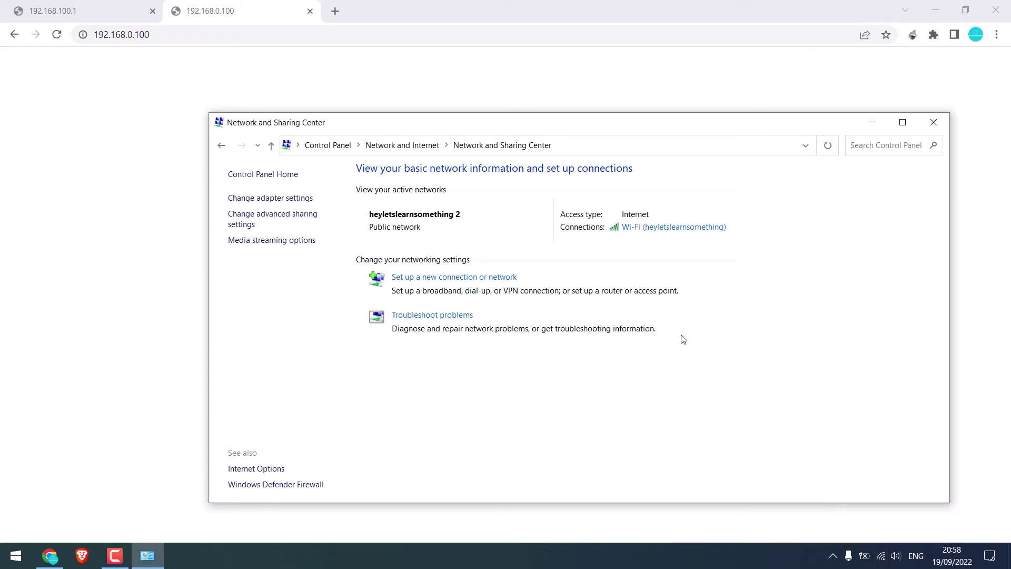
click(934, 122)
Step: Try loading the router admin at 192.168.0.1 in Chrome
click(154, 29)
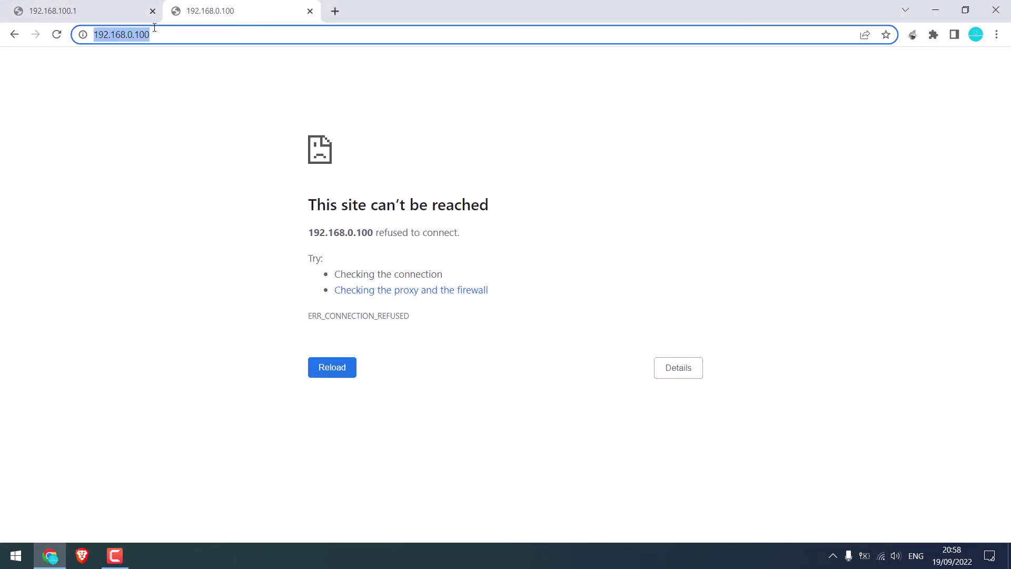
text(192.168)
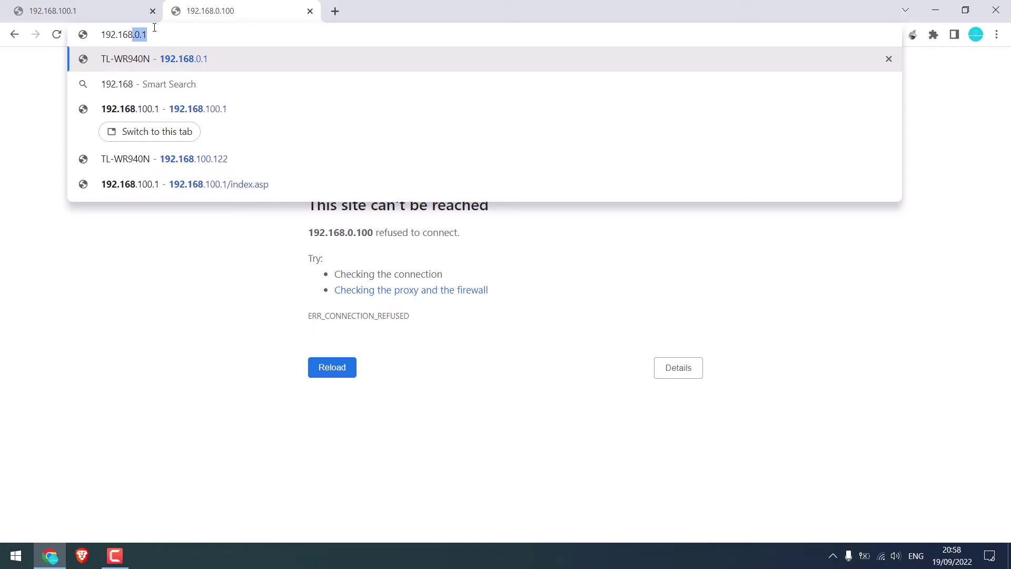
text(.0.1)
key(Return)
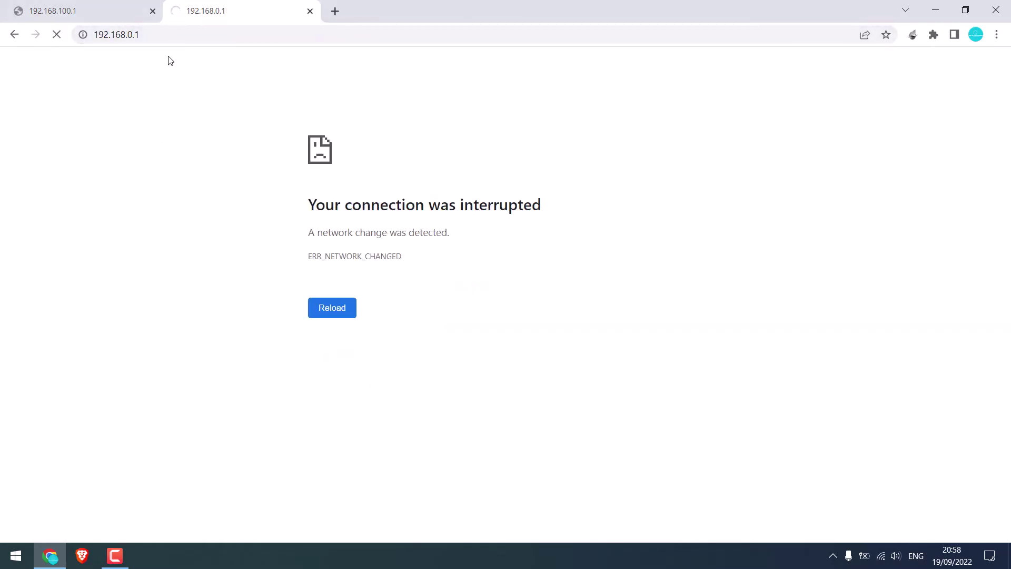
Step: Take the Wi-Fi DNS server address 192.168.100.1 and load it in Chrome's first tab
click(880, 555)
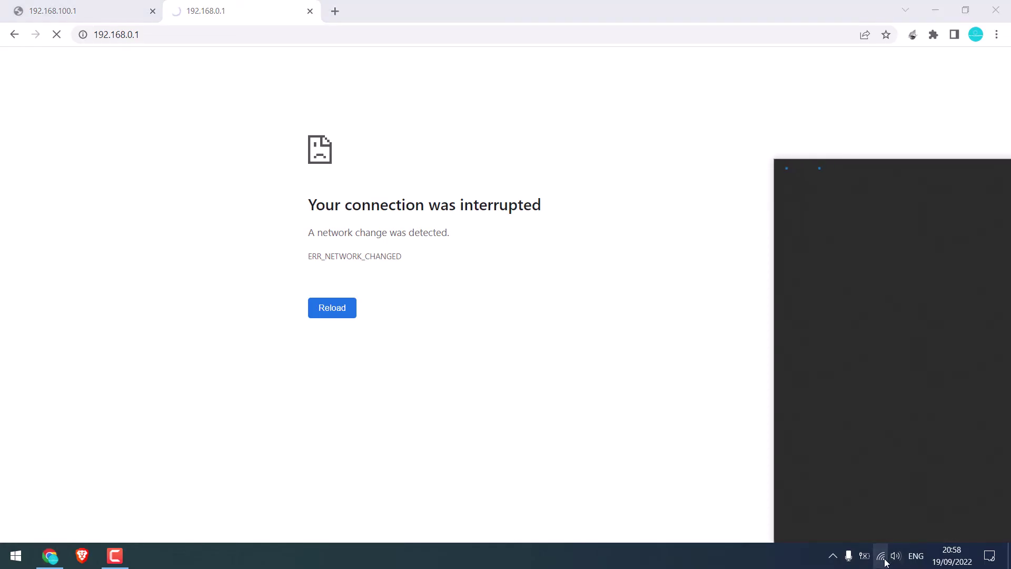
click(830, 215)
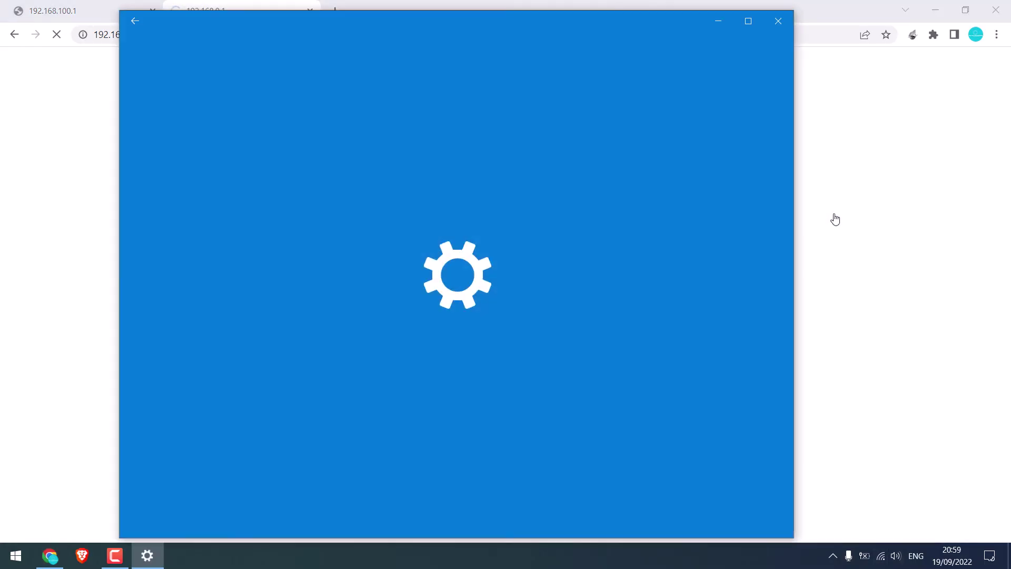
scroll(517, 295, down, 8)
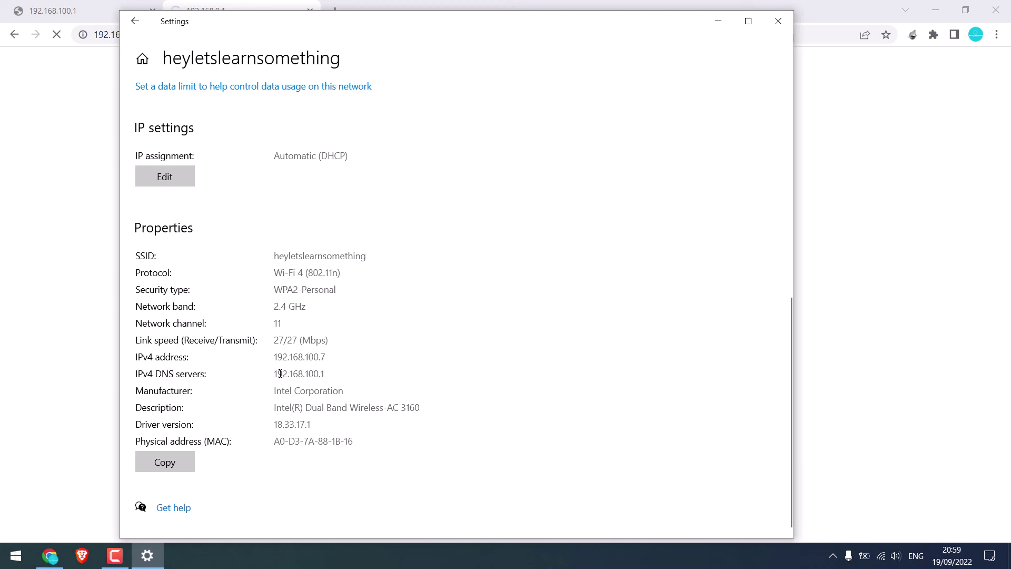
drag(276, 375, 361, 377)
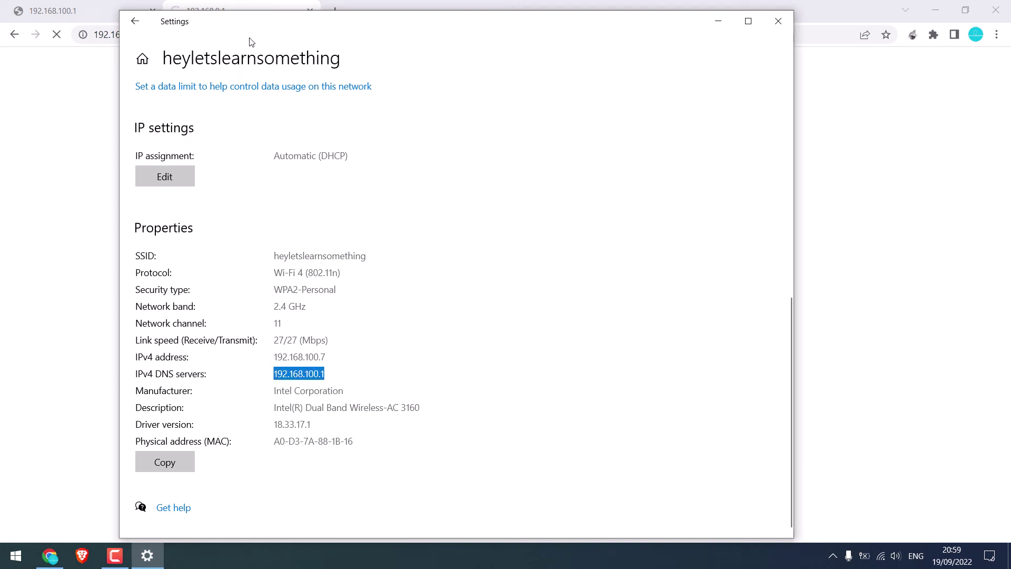
click(97, 6)
click(158, 35)
key(ctrl+v)
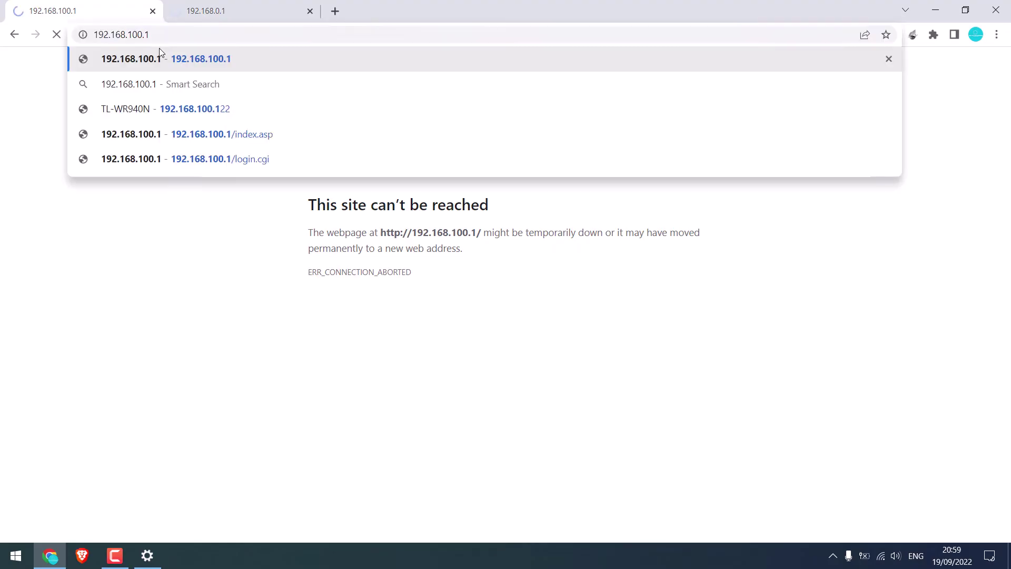
key(Return)
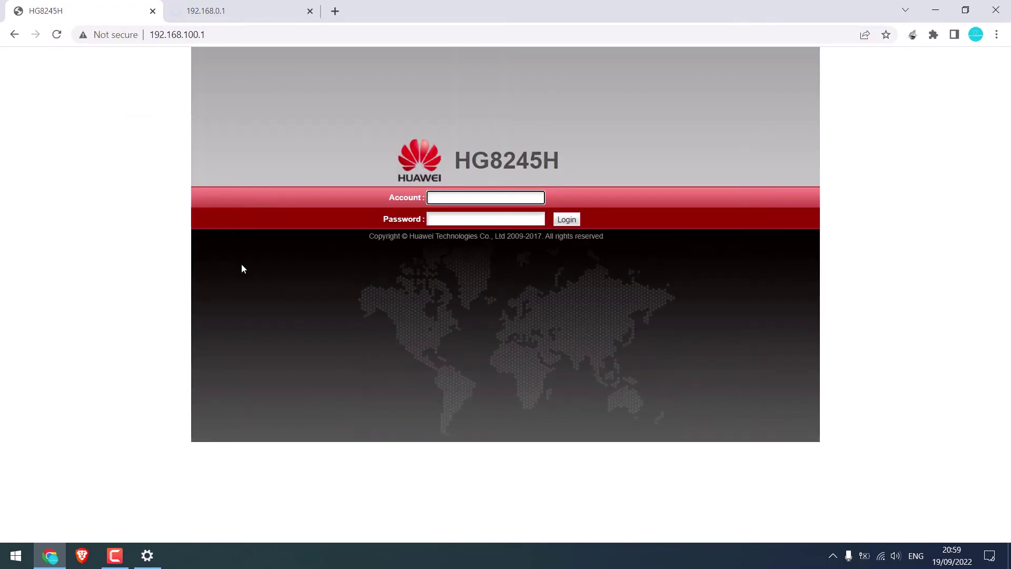
Step: Give the Wi-Fi adapter static IPv4 192.168.0.110, mask 255.255.255.0, gateway 192.168.0.1
click(147, 555)
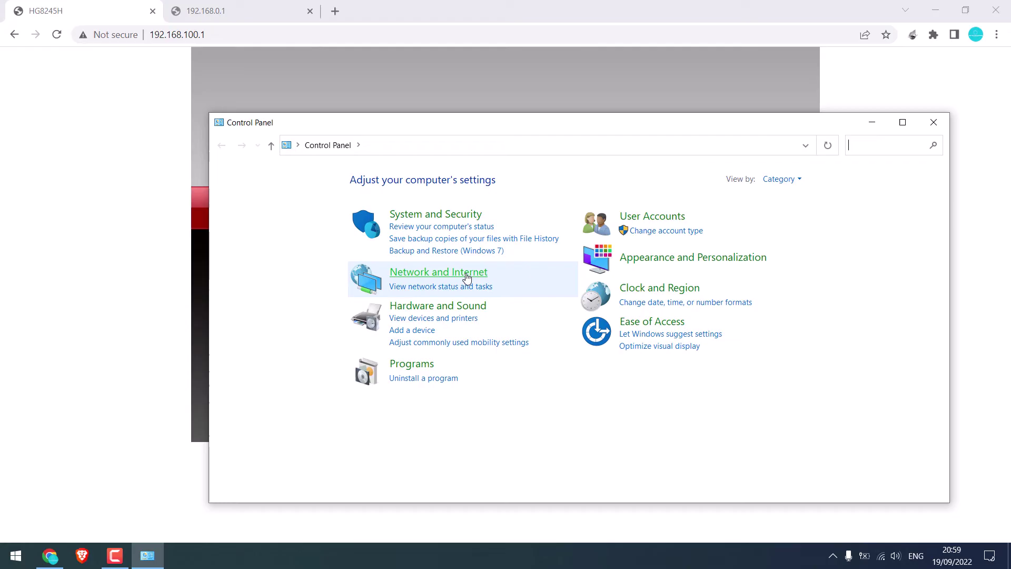
click(476, 277)
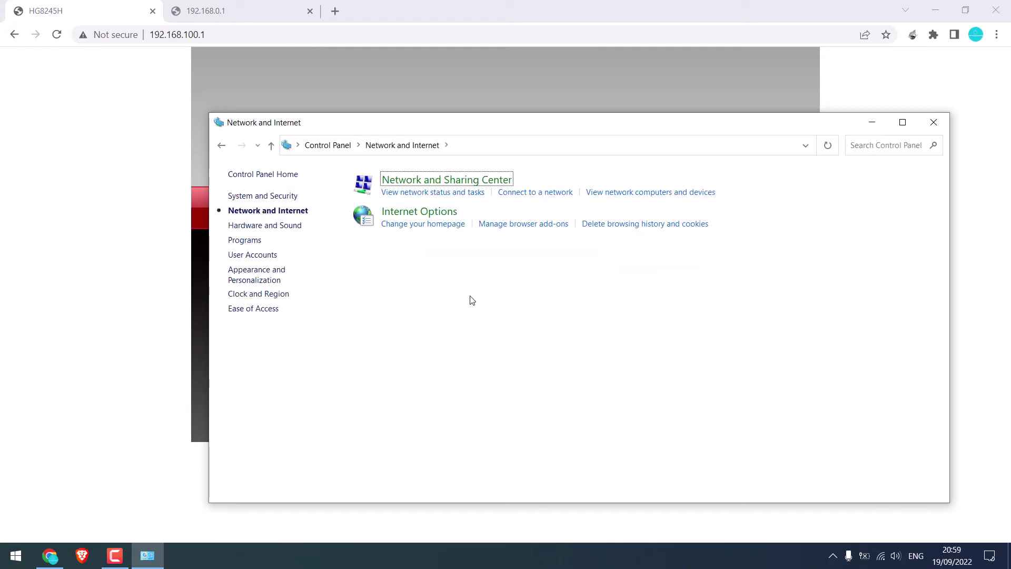
click(456, 186)
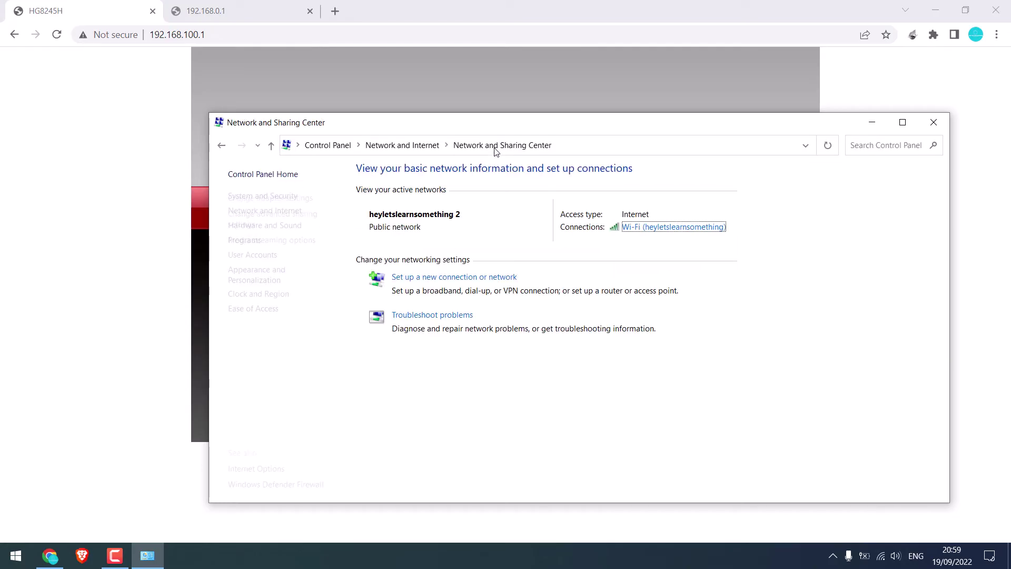
click(659, 232)
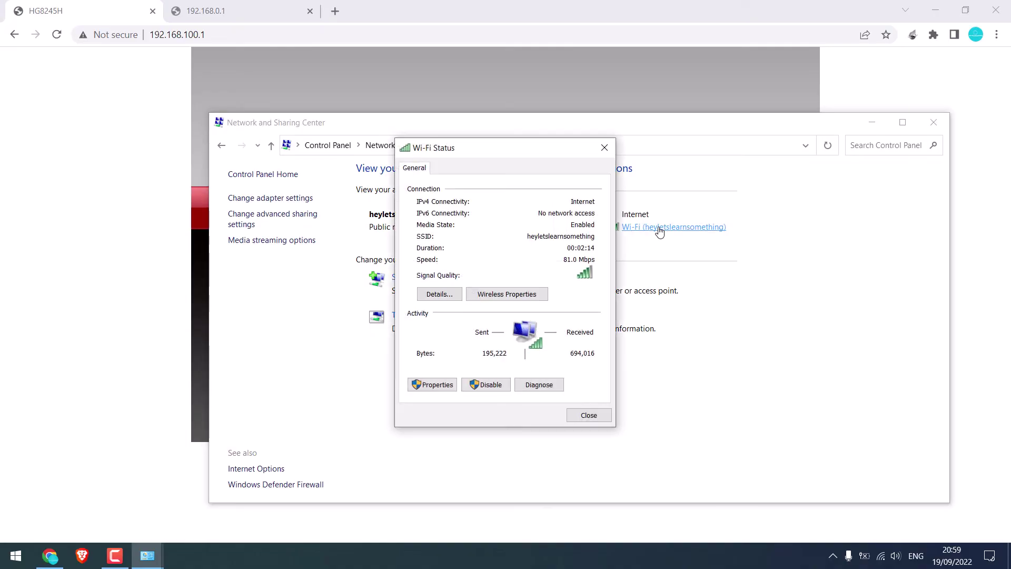
click(437, 385)
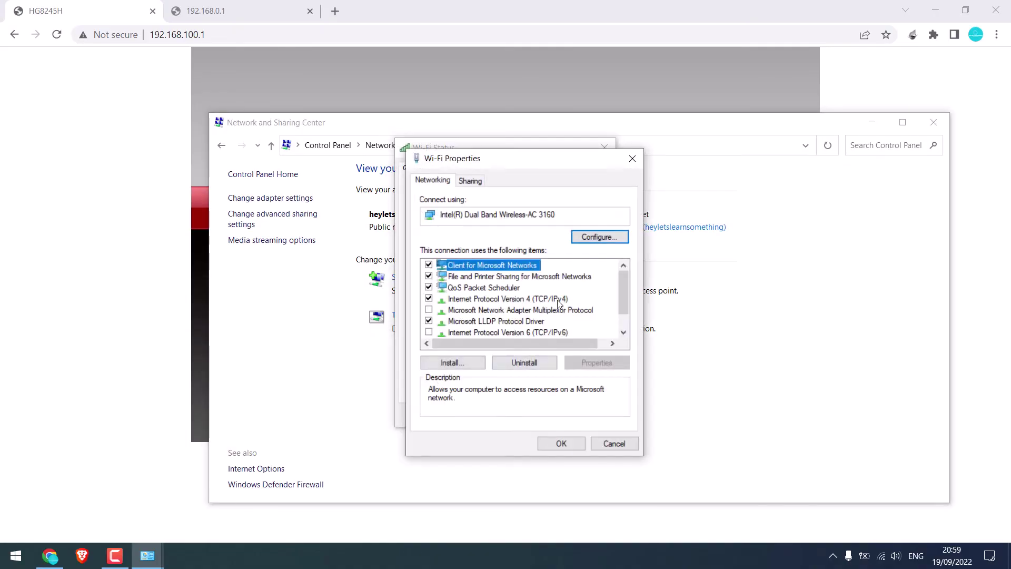
double_click(557, 300)
click(501, 305)
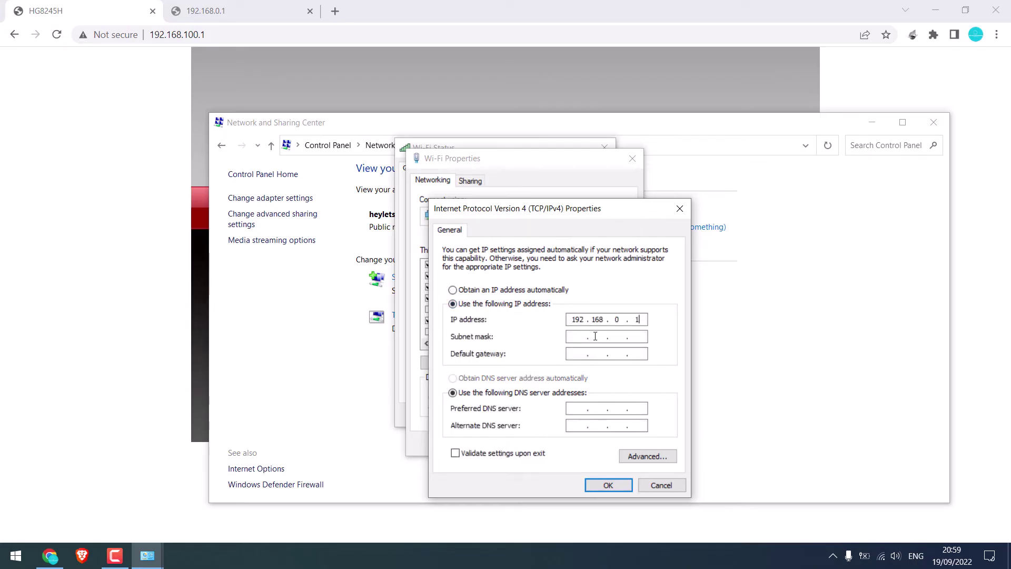
key(Tab)
key(Tab)
text(192.168.)
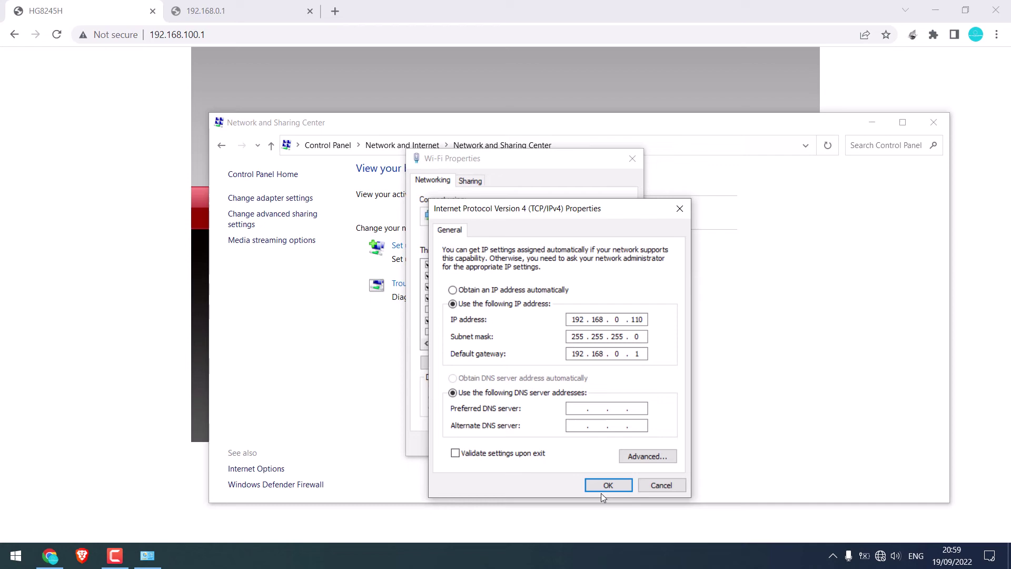
click(603, 488)
click(562, 444)
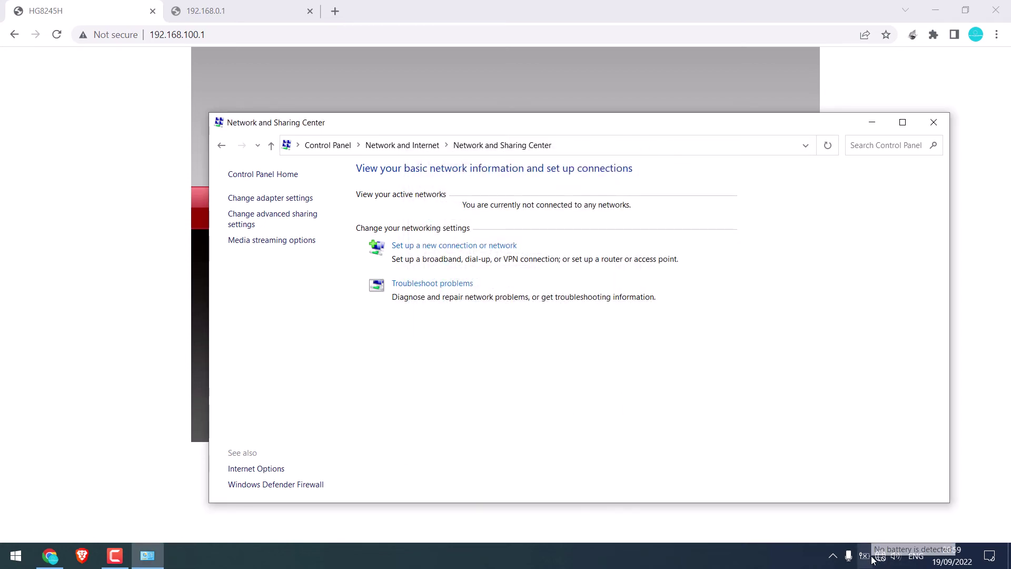
Step: Reload the 192.168.0.1 tab in Chrome and check the Wi-Fi network list
click(304, 4)
click(304, 5)
click(151, 39)
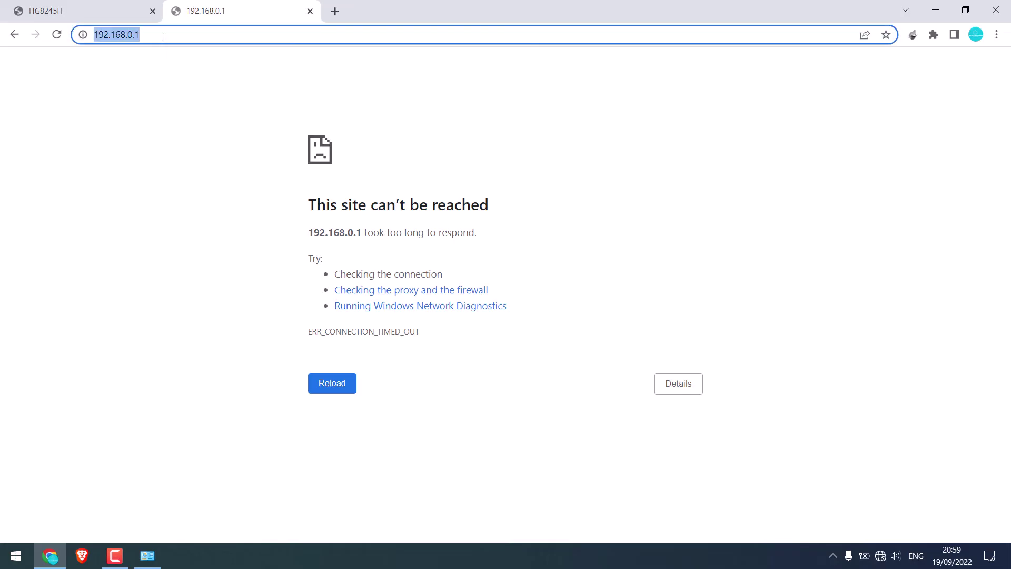
key(Return)
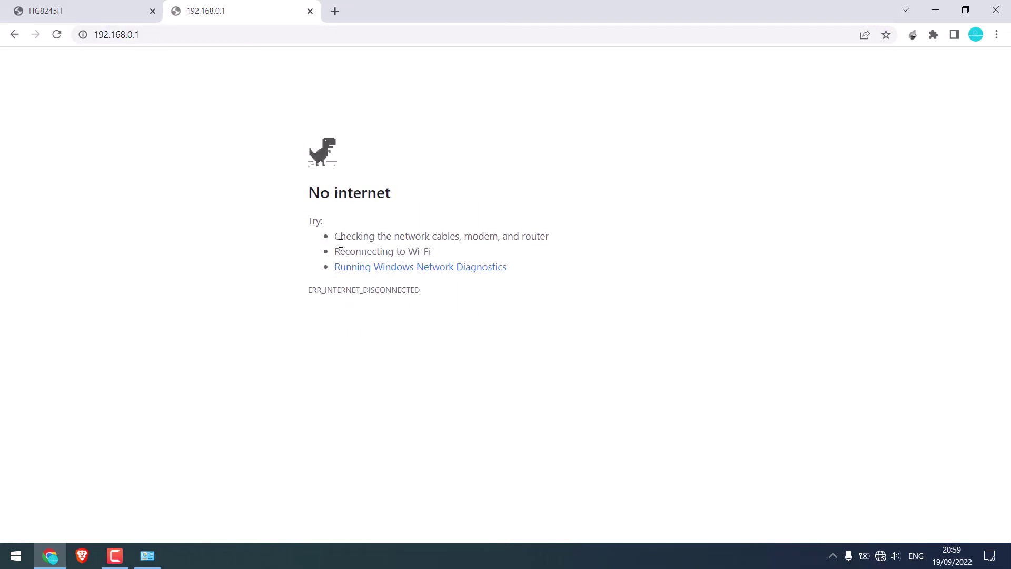
click(880, 555)
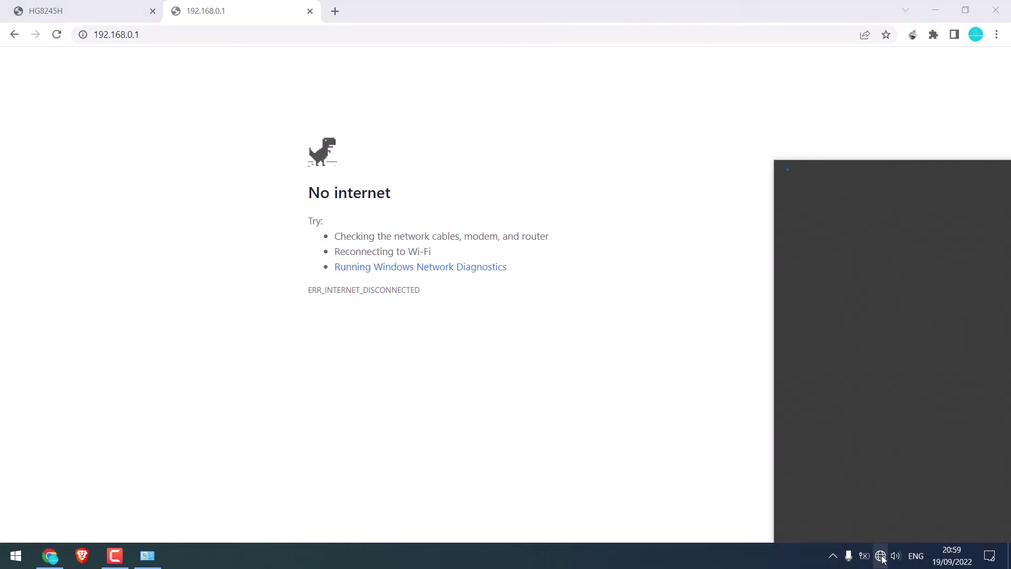
Step: Connect to heyletslearnsomething Wi-Fi, then reload the 192.168.0.1 and 192.168.100.1 tabs
click(867, 181)
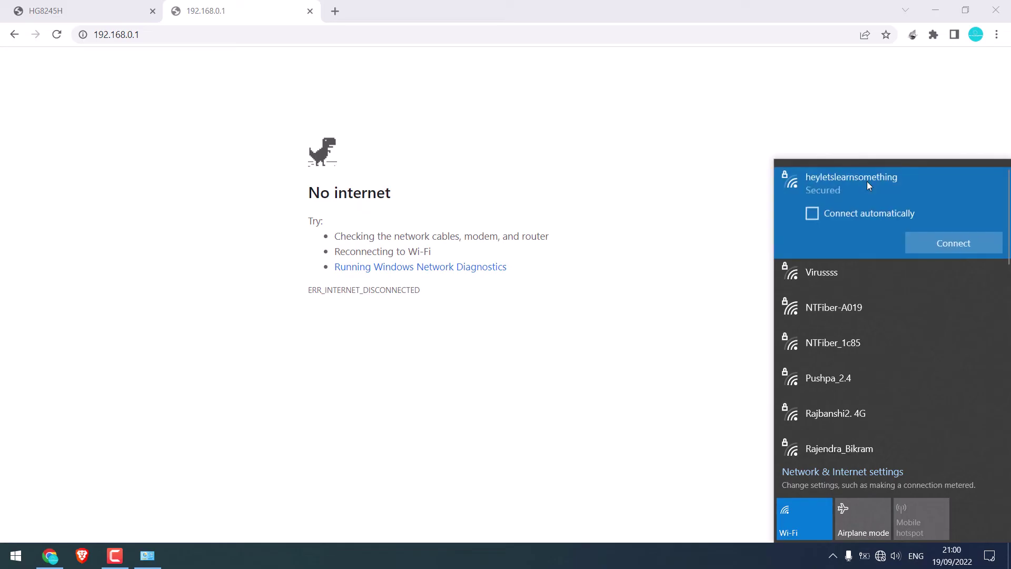
click(955, 246)
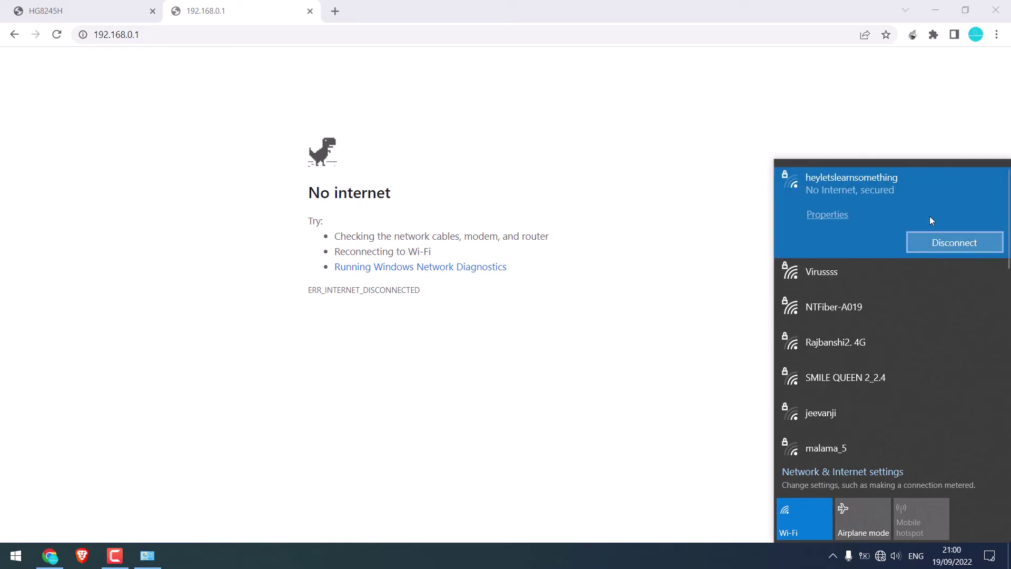
click(161, 38)
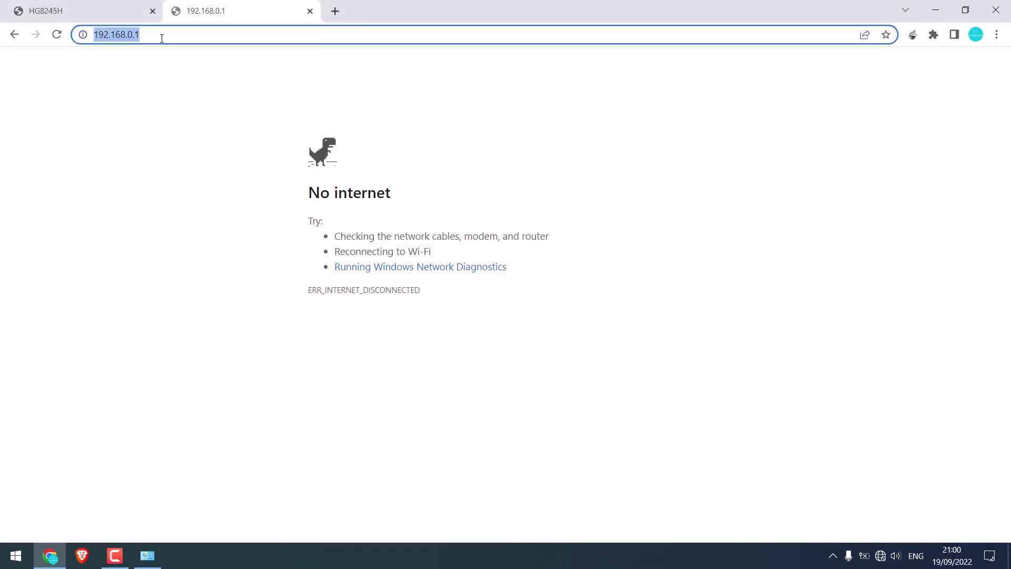
key(Return)
click(90, 6)
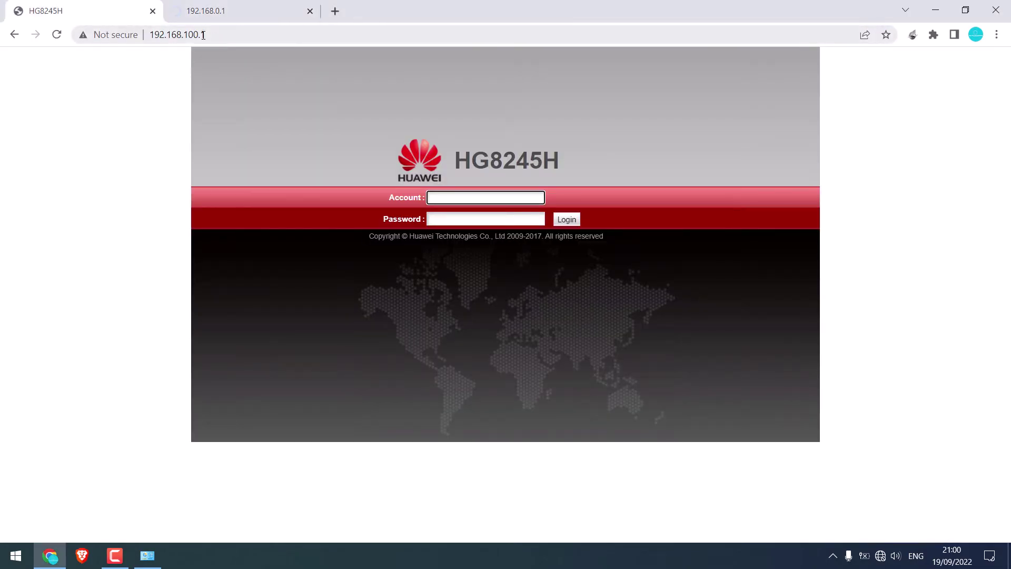
click(237, 36)
key(Return)
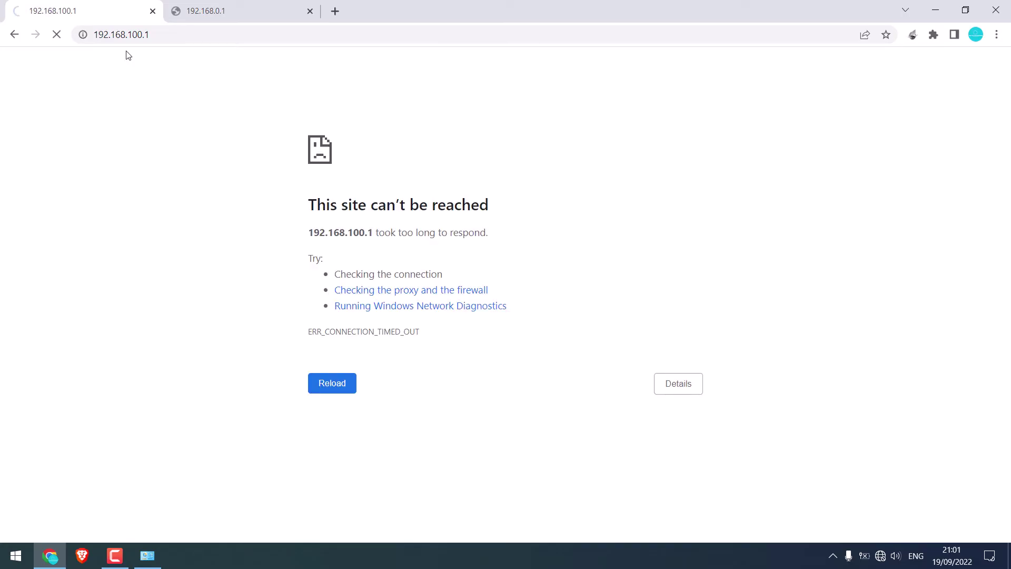
click(223, 7)
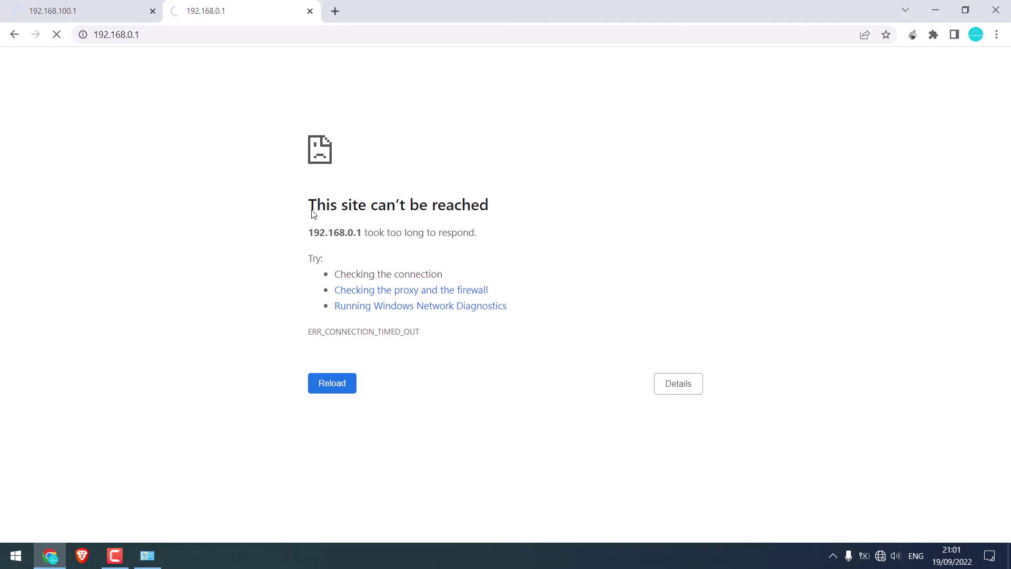
Step: Return the Wi-Fi adapter's IPv4 to automatic addressing and close the Wi-Fi status window
click(148, 556)
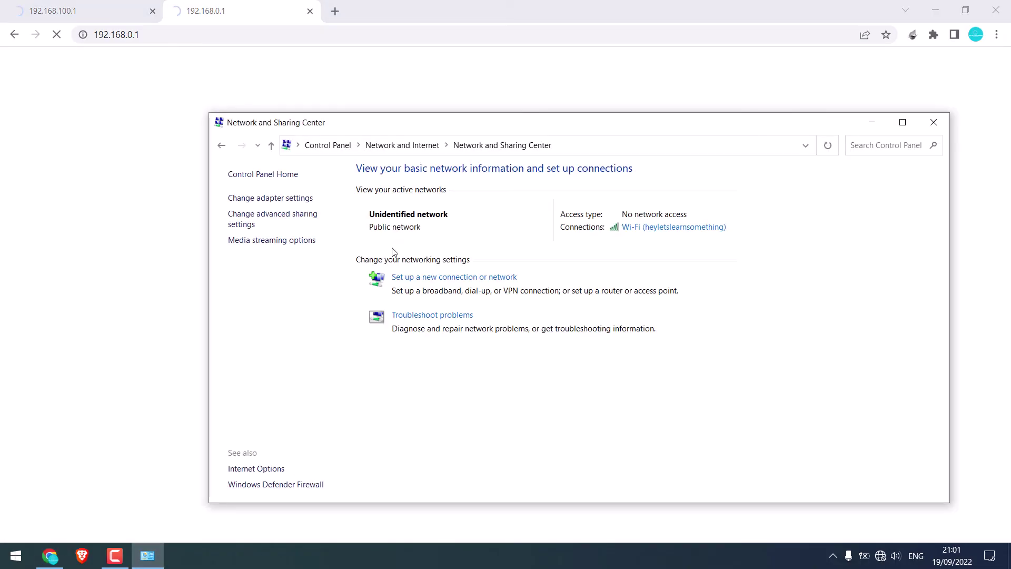
click(662, 230)
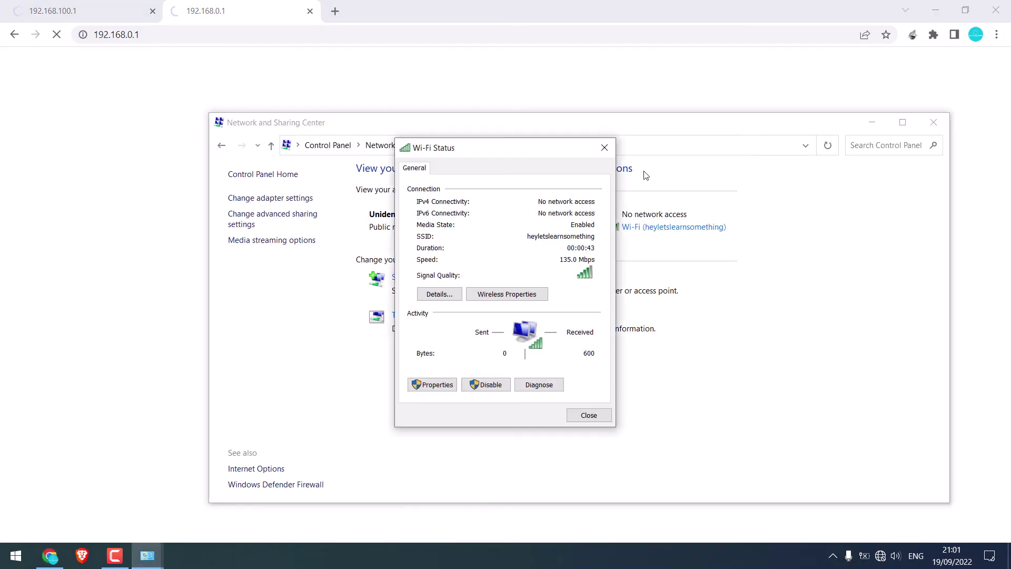
click(439, 387)
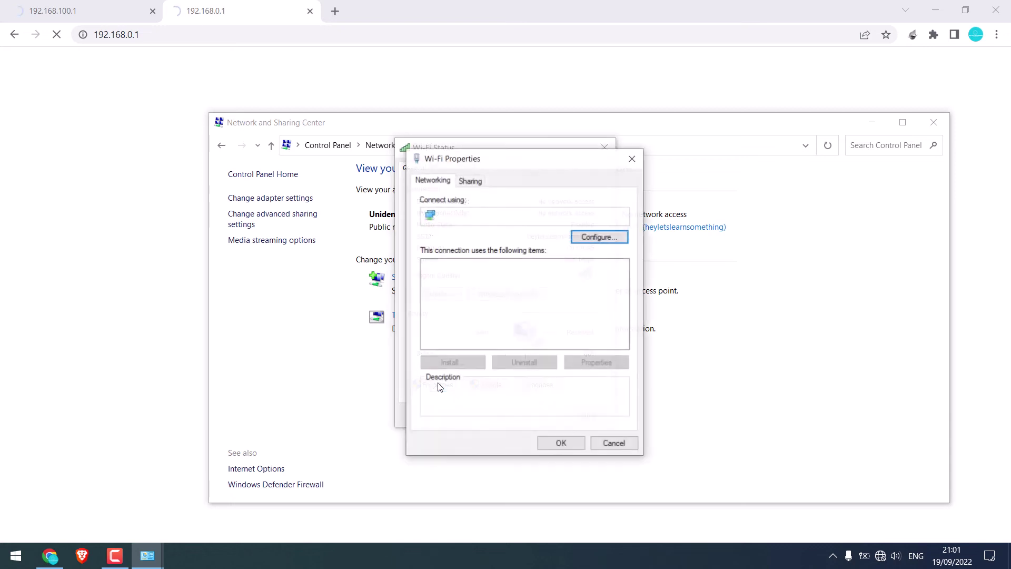
double_click(548, 293)
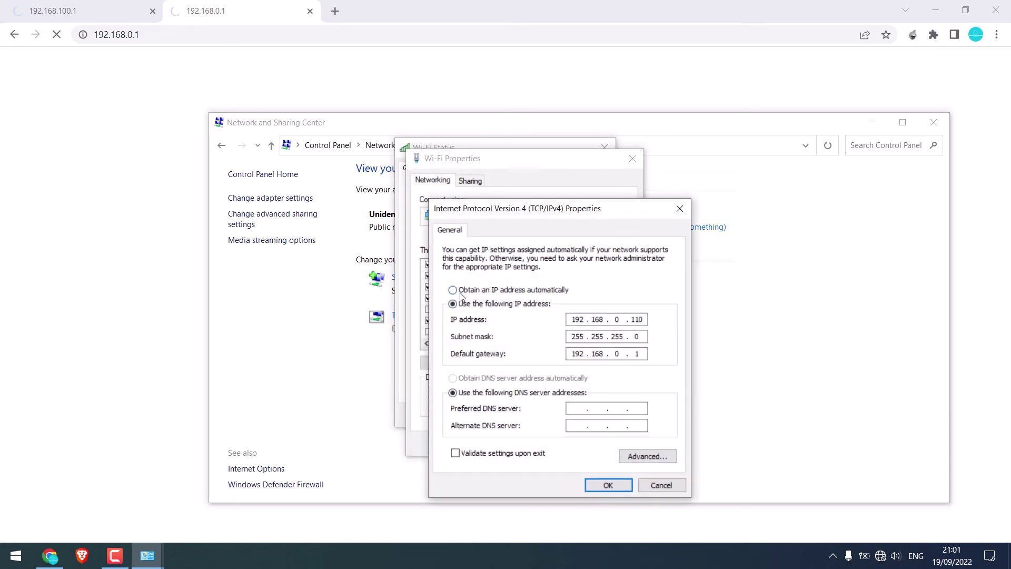
click(453, 290)
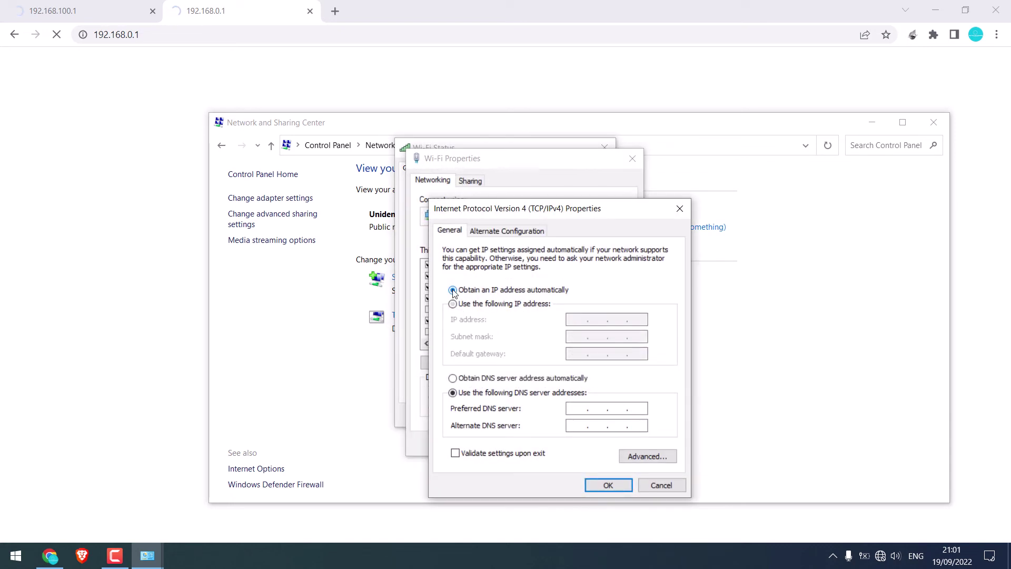
click(612, 487)
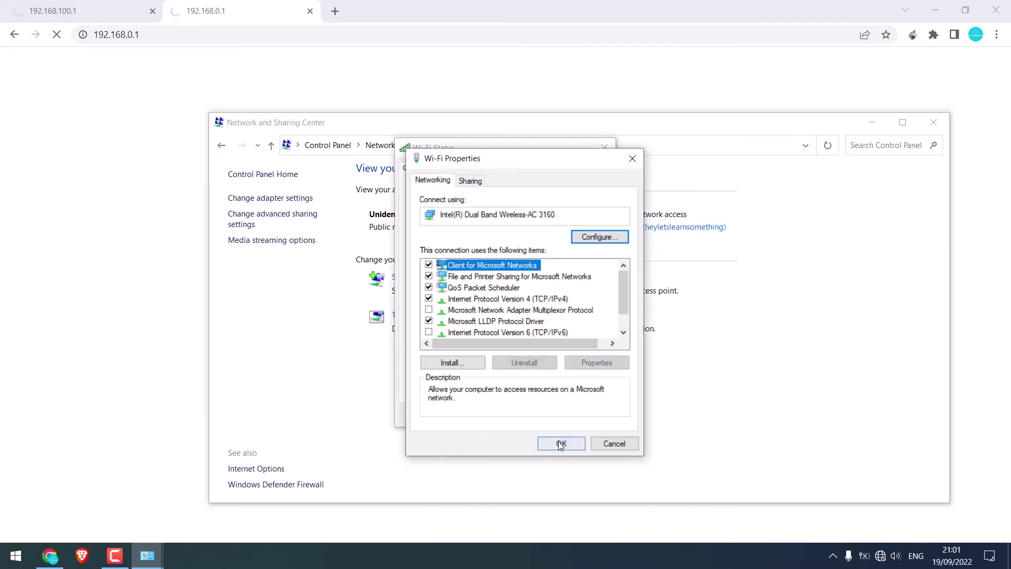
click(558, 441)
click(590, 416)
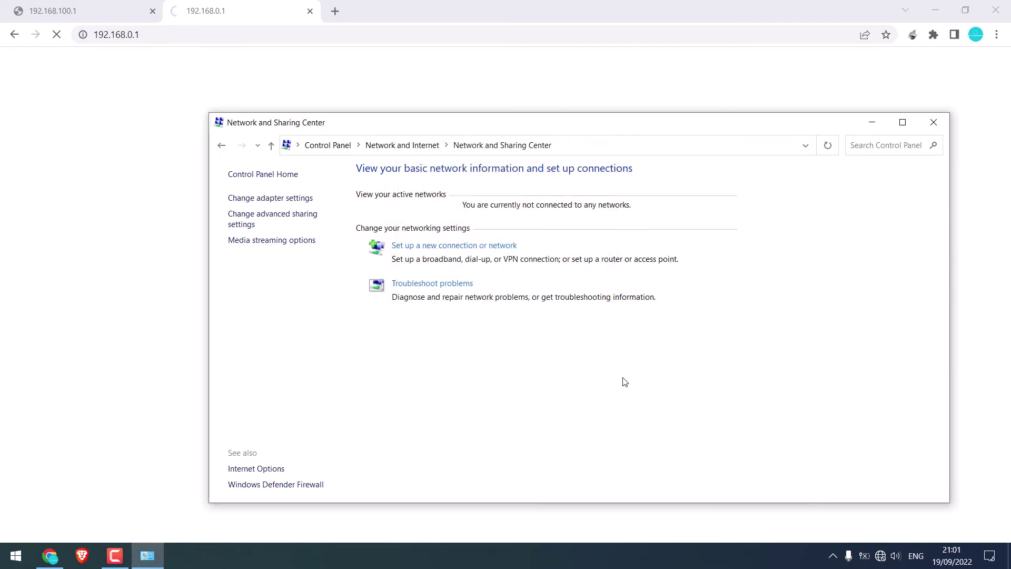
click(880, 556)
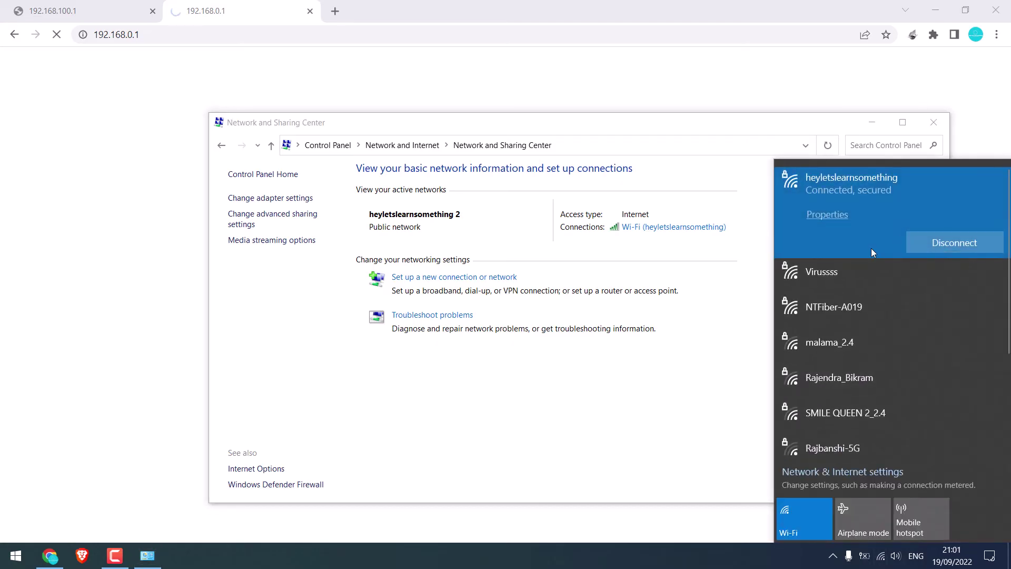
Step: Copy DNS server address 192.168.100.1 from the Wi-Fi properties, then close Settings
click(930, 123)
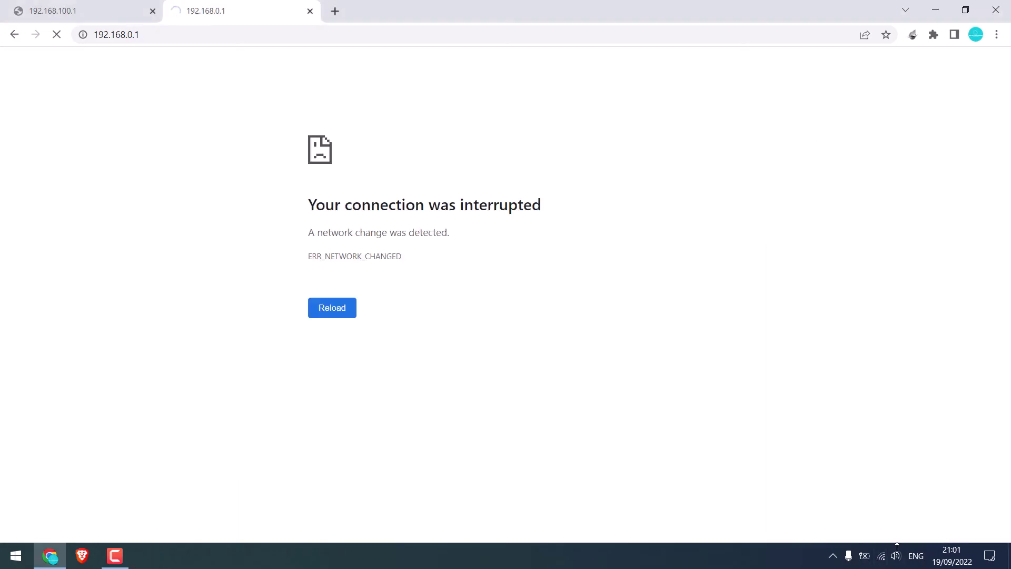
click(881, 556)
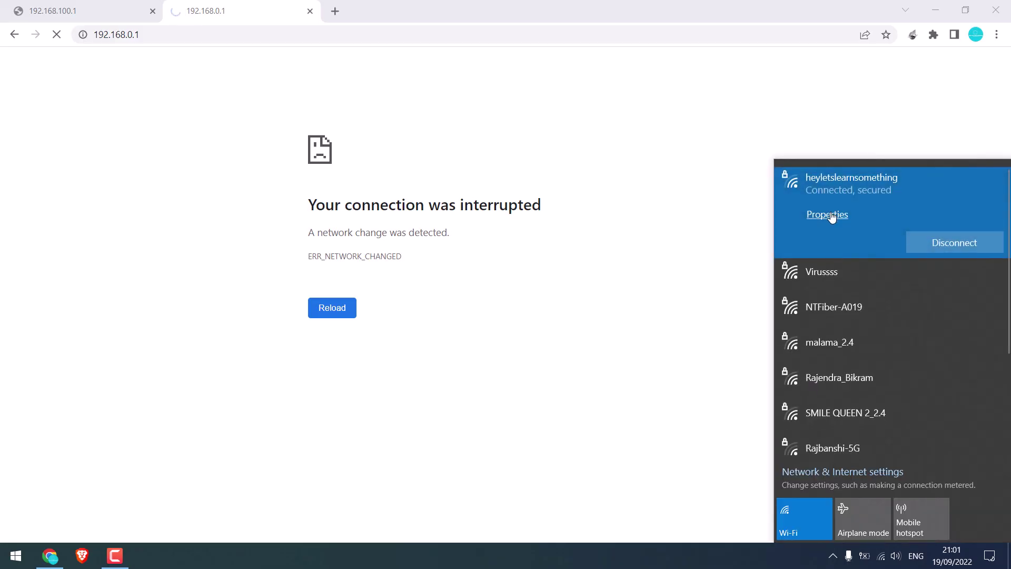
click(832, 218)
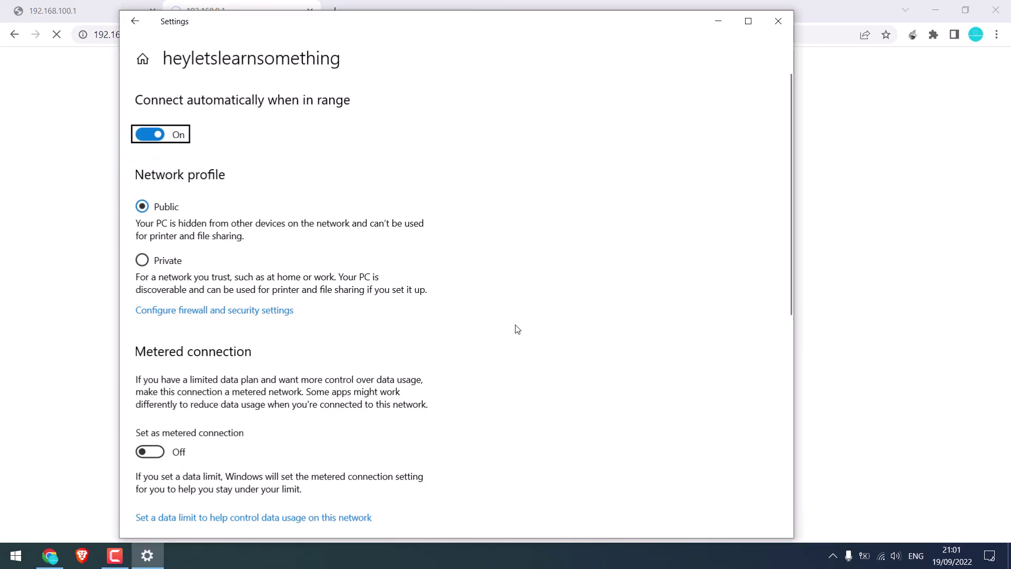
scroll(514, 330, down, 10)
drag(322, 378, 274, 375)
right_click(290, 372)
click(312, 388)
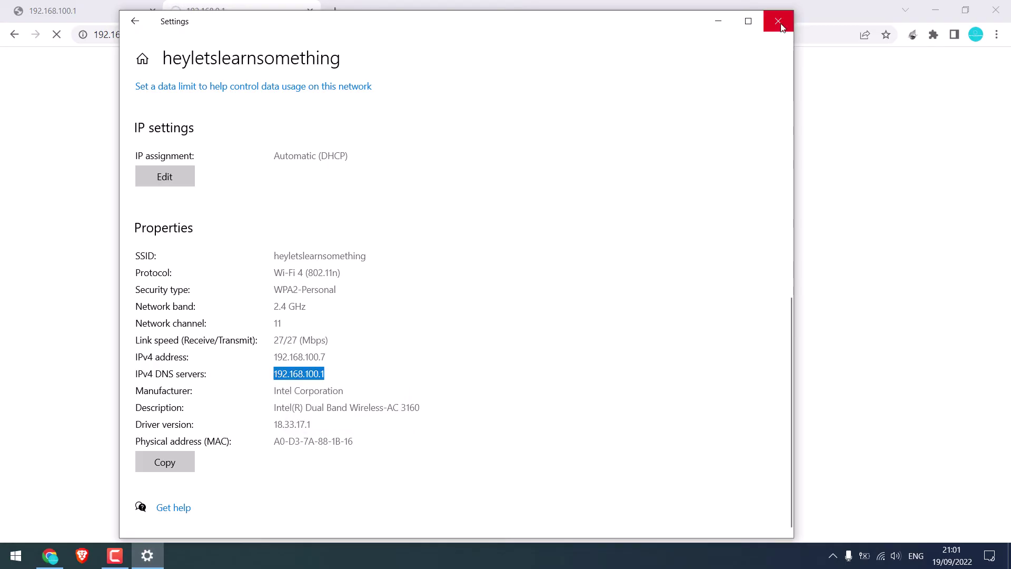
click(779, 21)
Step: Close the stale tabs and paste-and-go to 192.168.100.1 in a new tab
click(311, 11)
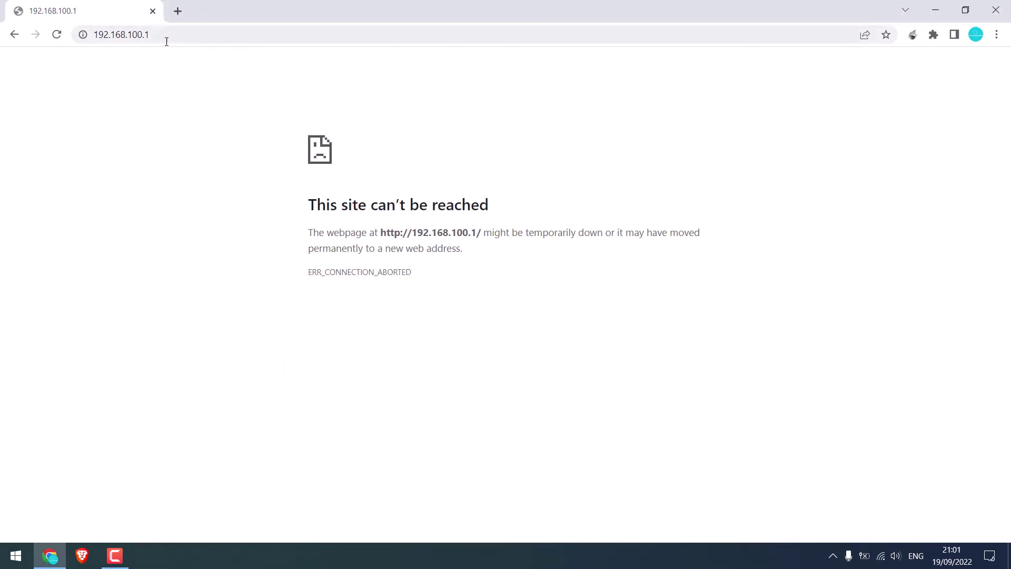
click(174, 12)
click(151, 12)
right_click(132, 33)
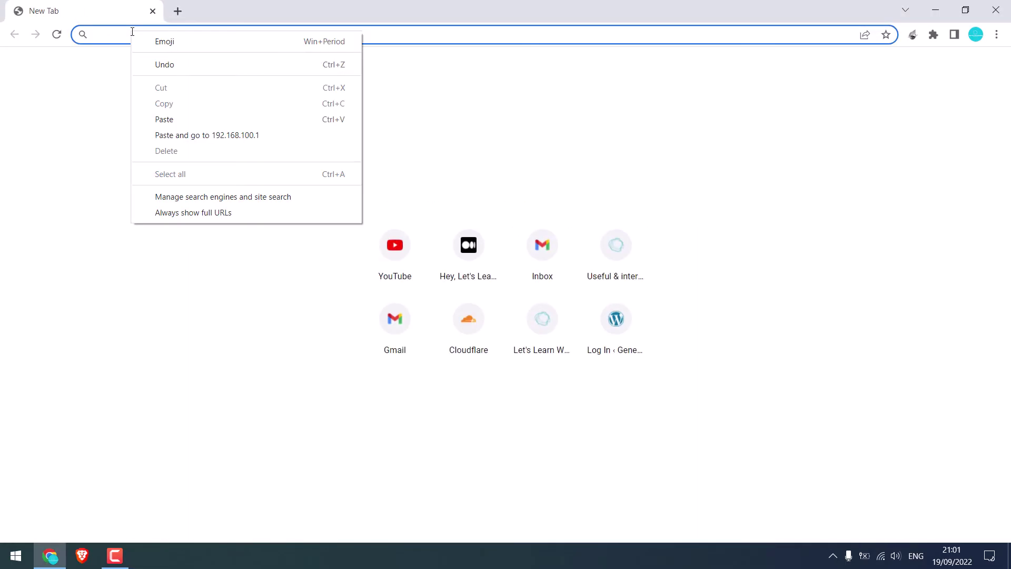
click(187, 136)
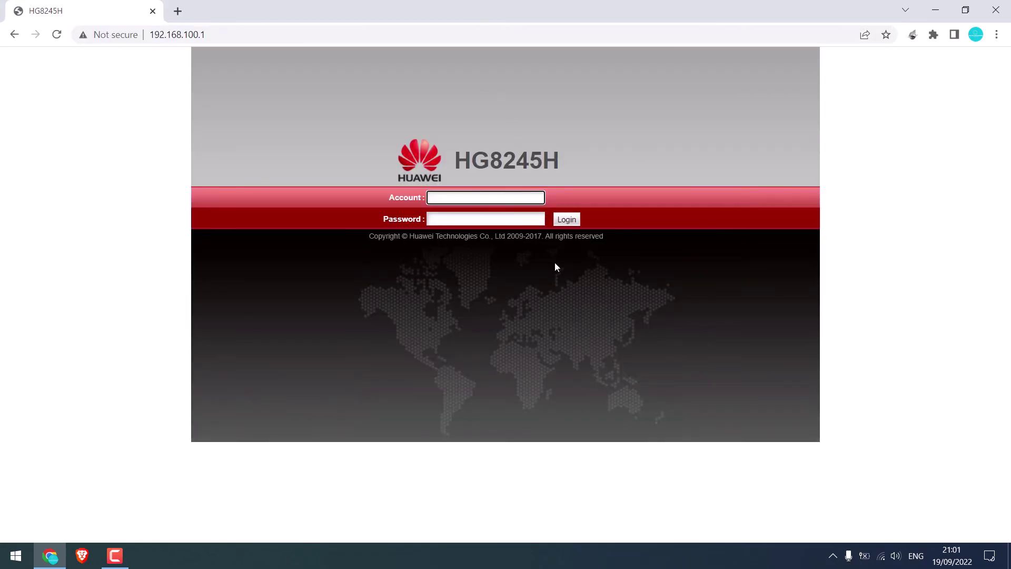
Step: Log in to the Huawei HG8245H admin with the router account and password
click(461, 199)
text(root)
key(Tab)
text(admi)
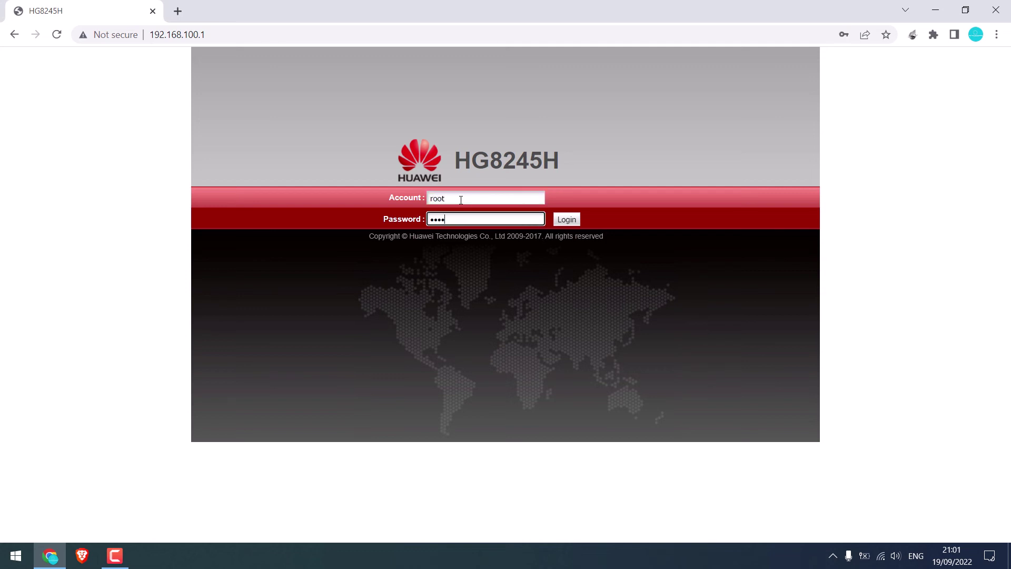
text(n)
key(Return)
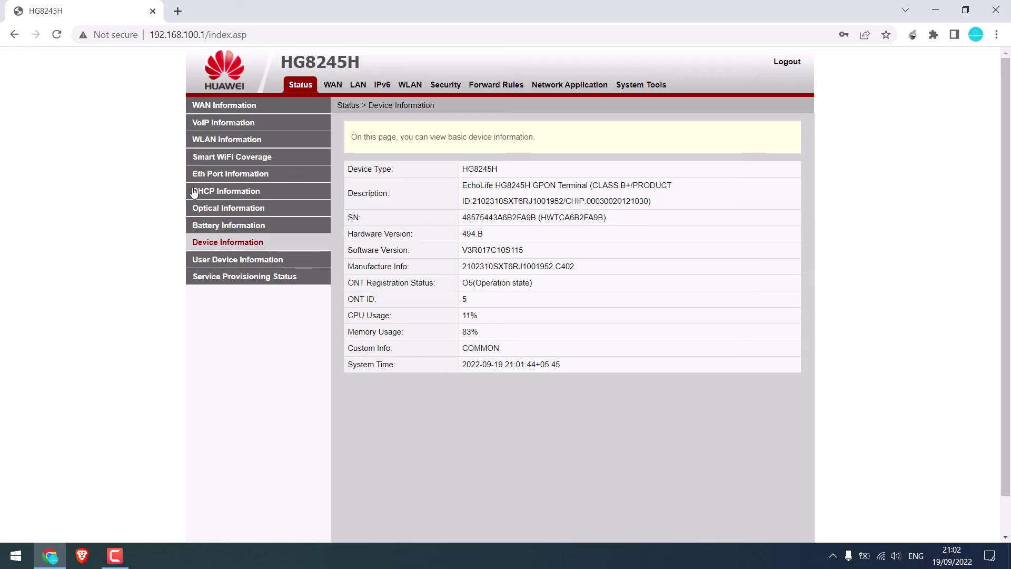
Step: Copy the TL-WR940N's IP address 192.168.100.122 from the DHCP Information client list
click(220, 192)
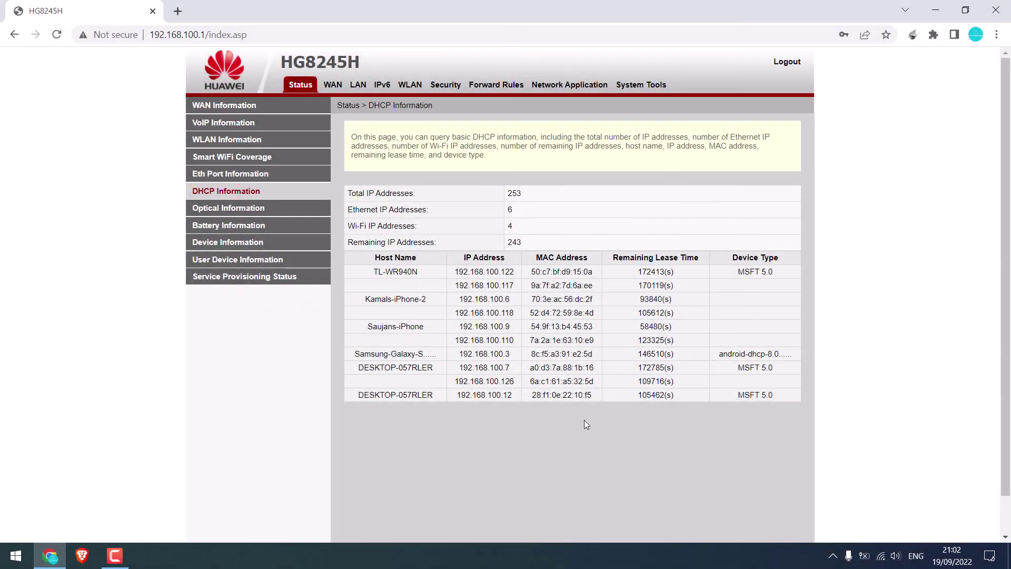
drag(531, 271, 593, 271)
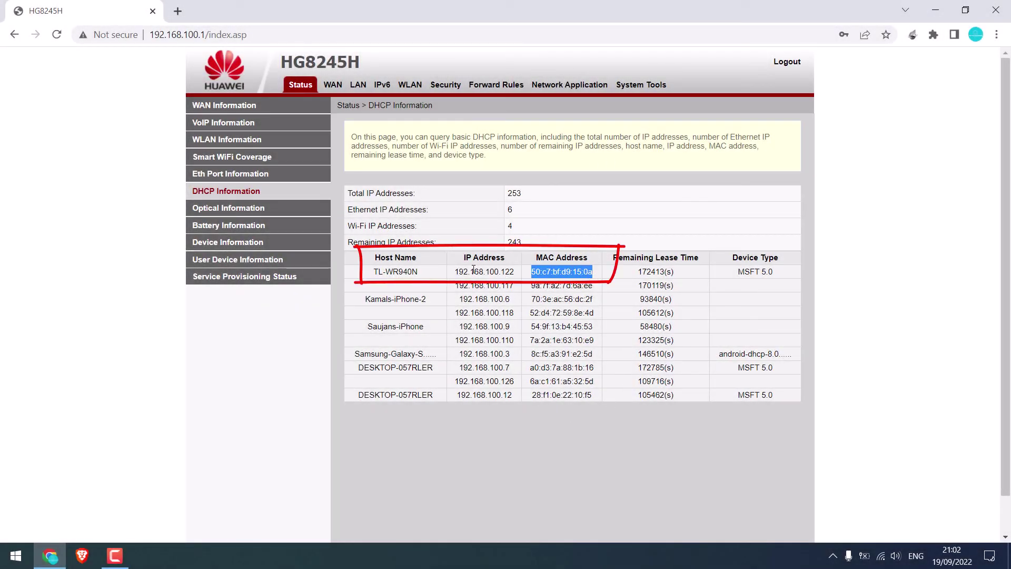
drag(456, 272, 521, 276)
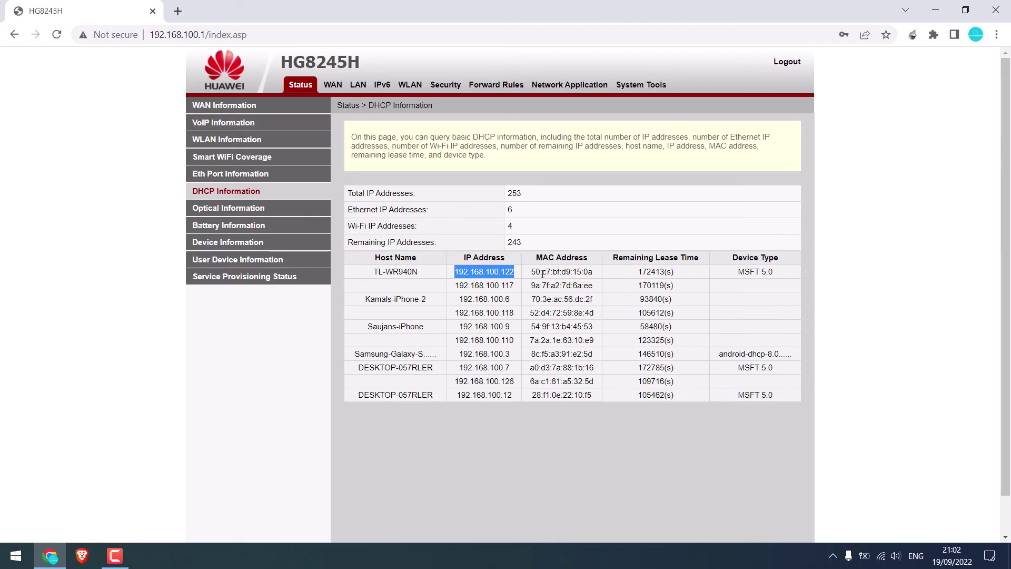
right_click(503, 271)
click(524, 280)
click(179, 11)
Step: Open 192.168.100.122 and log in to the TP-Link admin with its password, declining to save it
right_click(184, 30)
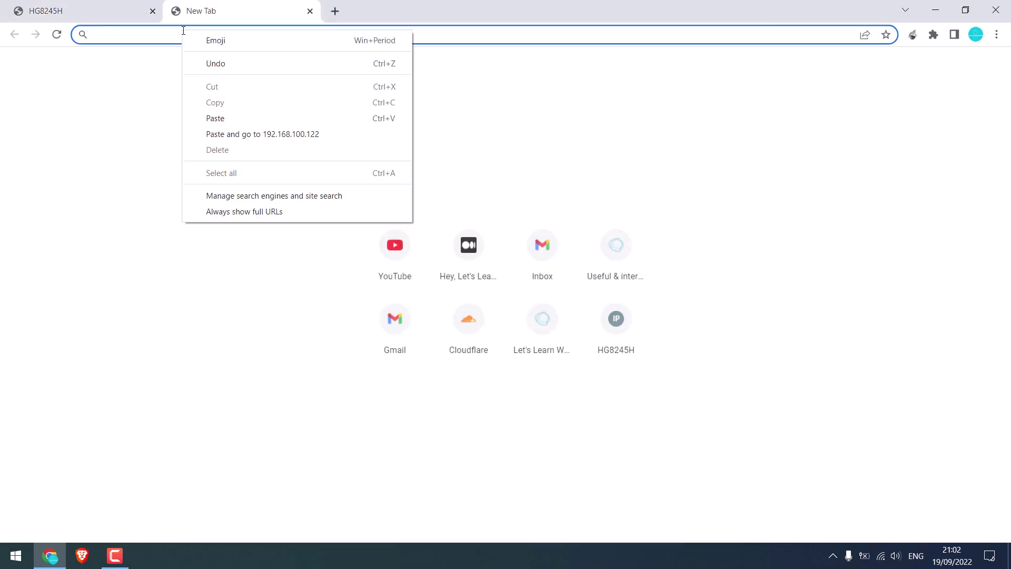
click(257, 134)
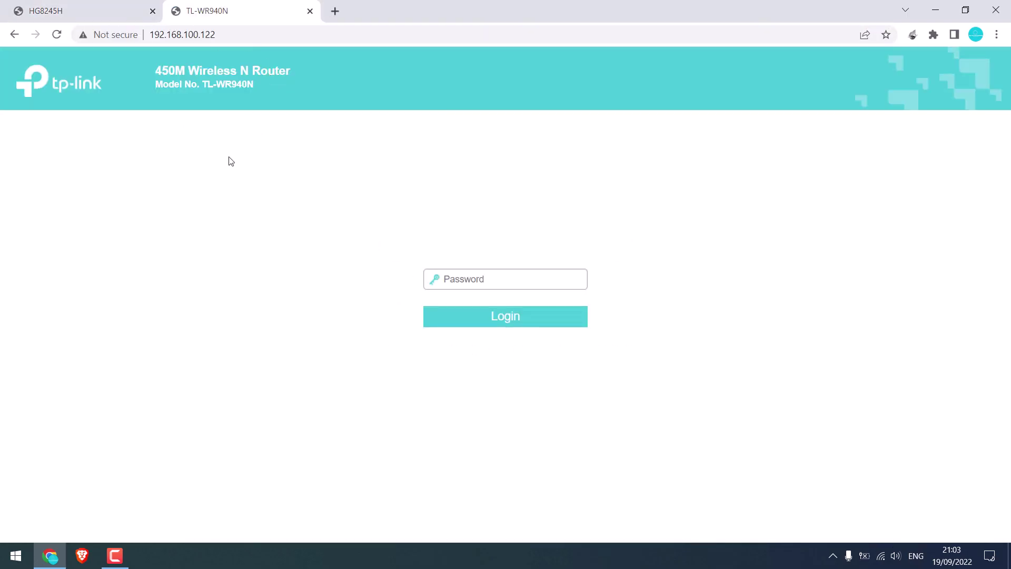
click(461, 280)
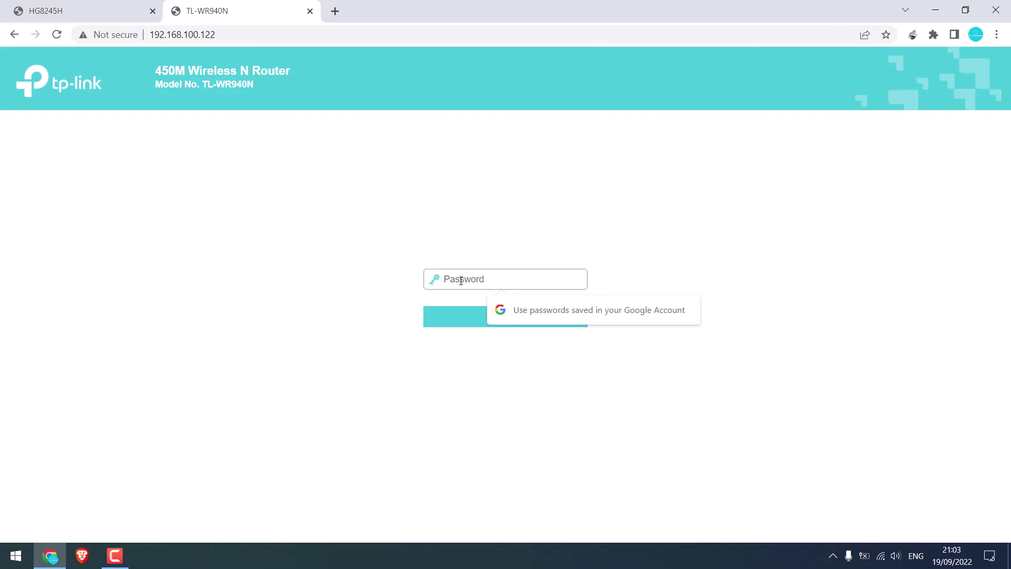
text(admin)
key(Return)
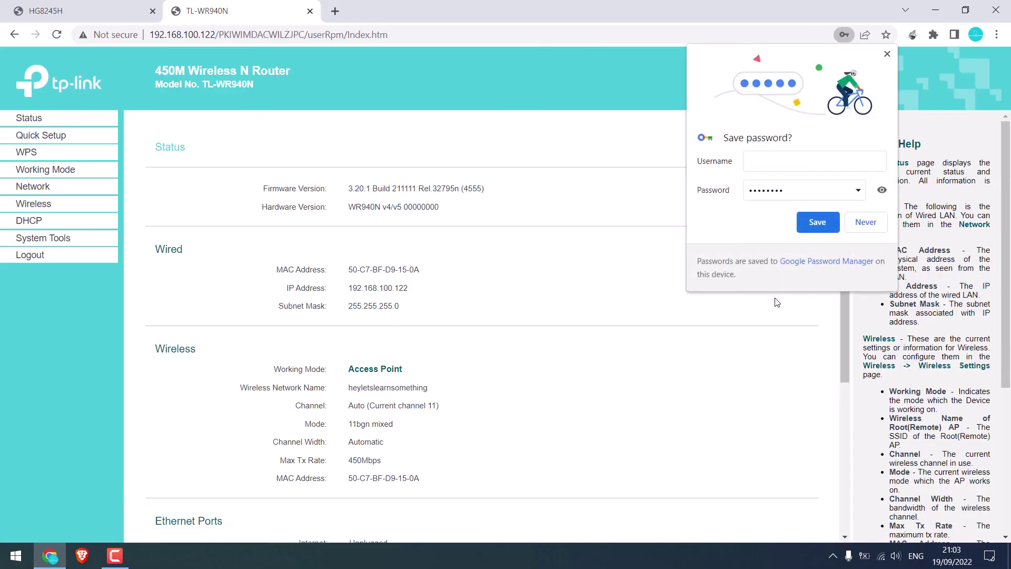
click(868, 227)
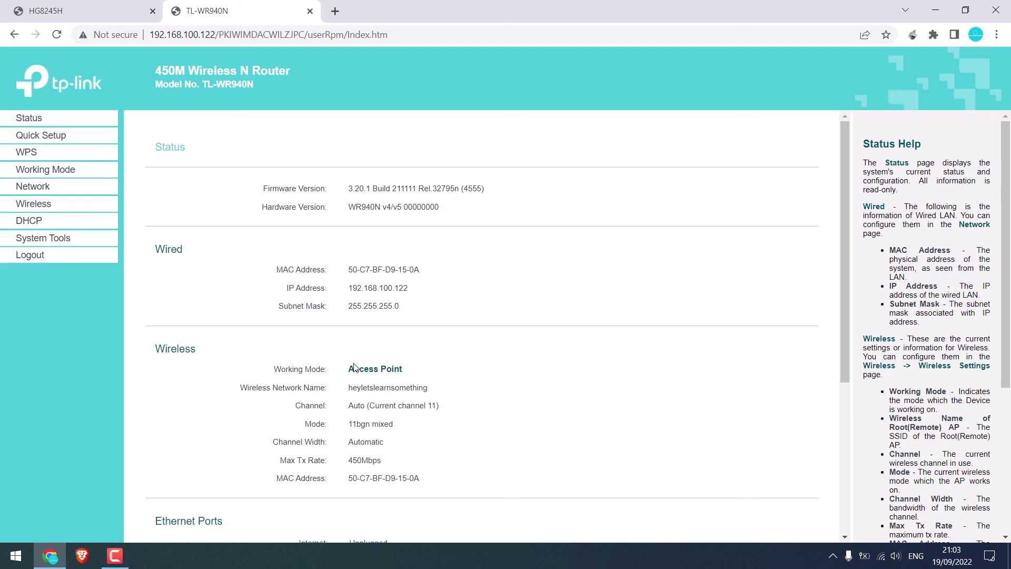
Step: Confirm Access Point working mode and the wireless name, then return to the Huawei tab
drag(350, 369, 451, 370)
drag(349, 387, 437, 395)
click(98, 10)
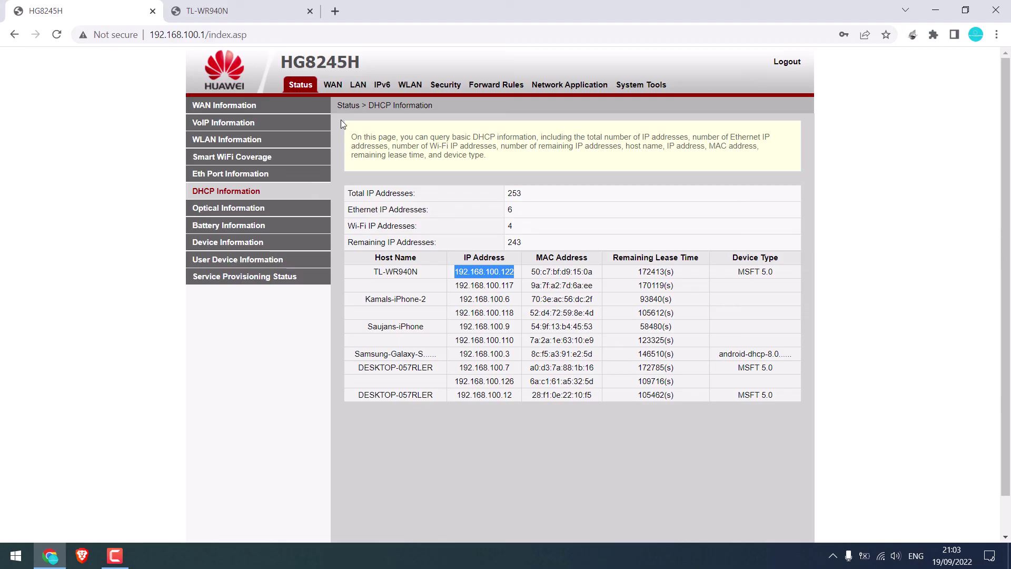
Step: Show the Huawei WAN Information page (1_INTERNET_R_VID_10 at 10.133.85.171) and the available Wi-Fi networks
click(243, 108)
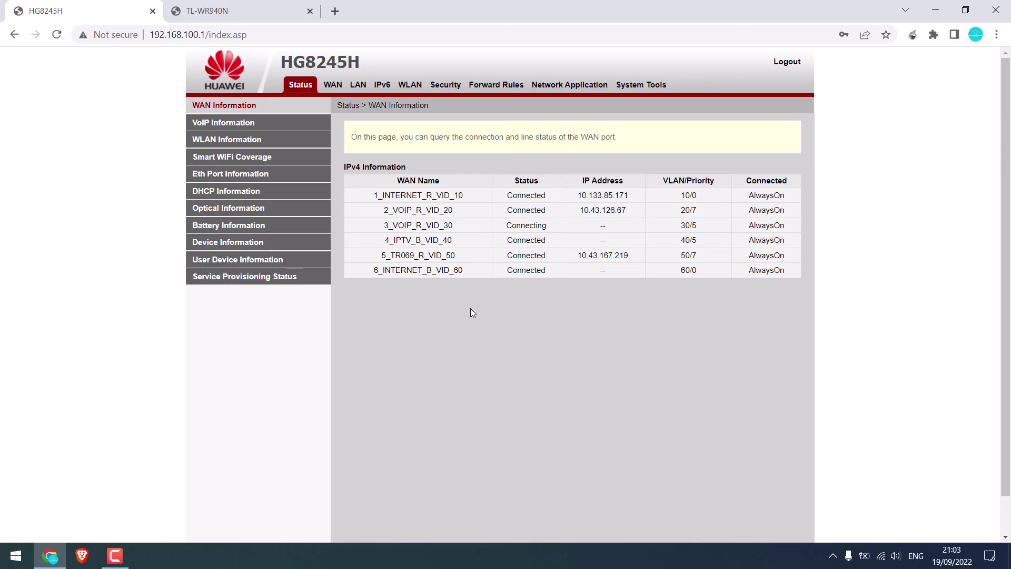
click(888, 557)
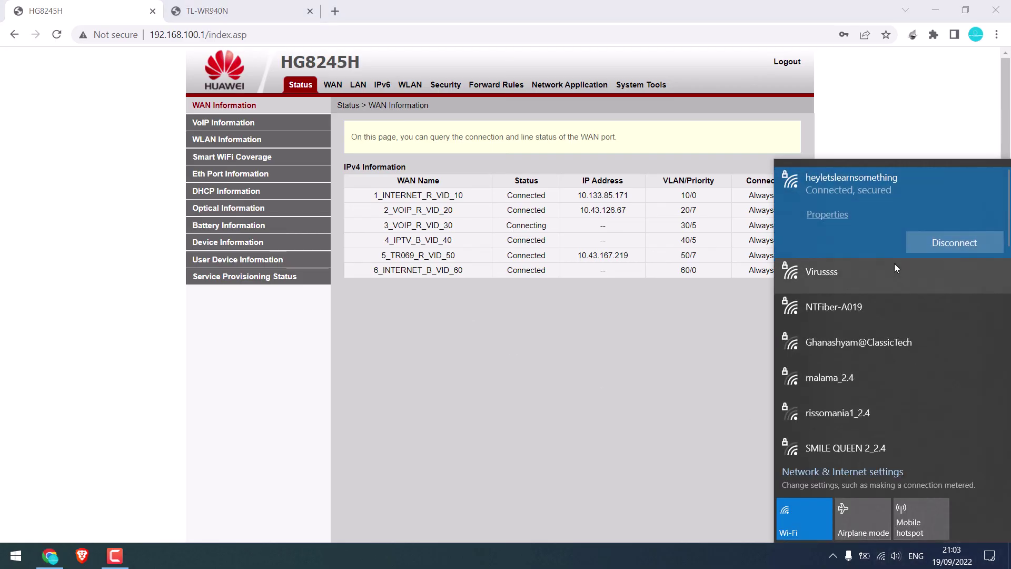